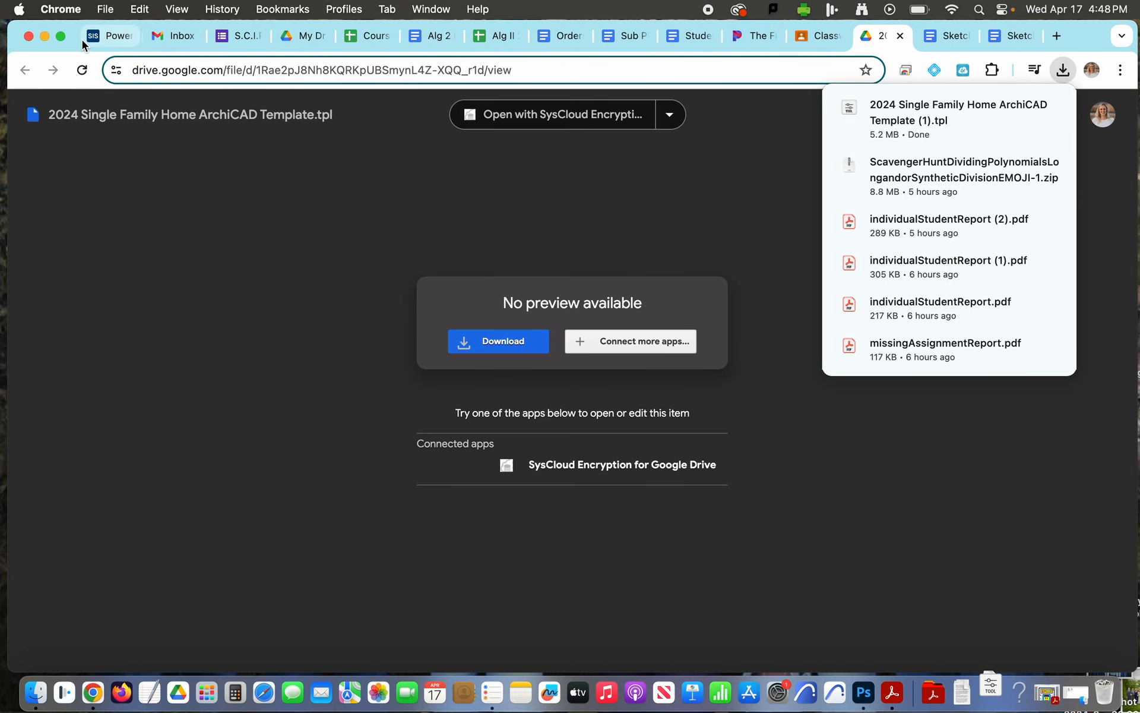
# Step: Put the browser out of the way, launch Archicad 27 and start creating a new project
pyautogui.click(44, 37)
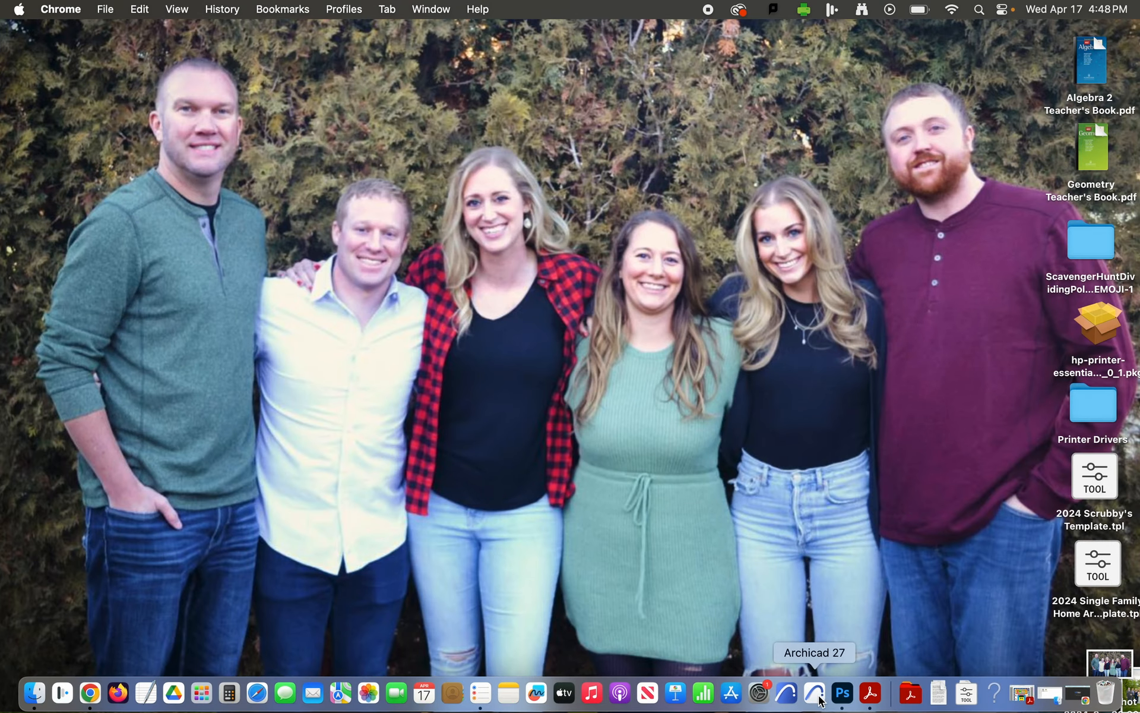
pyautogui.click(820, 699)
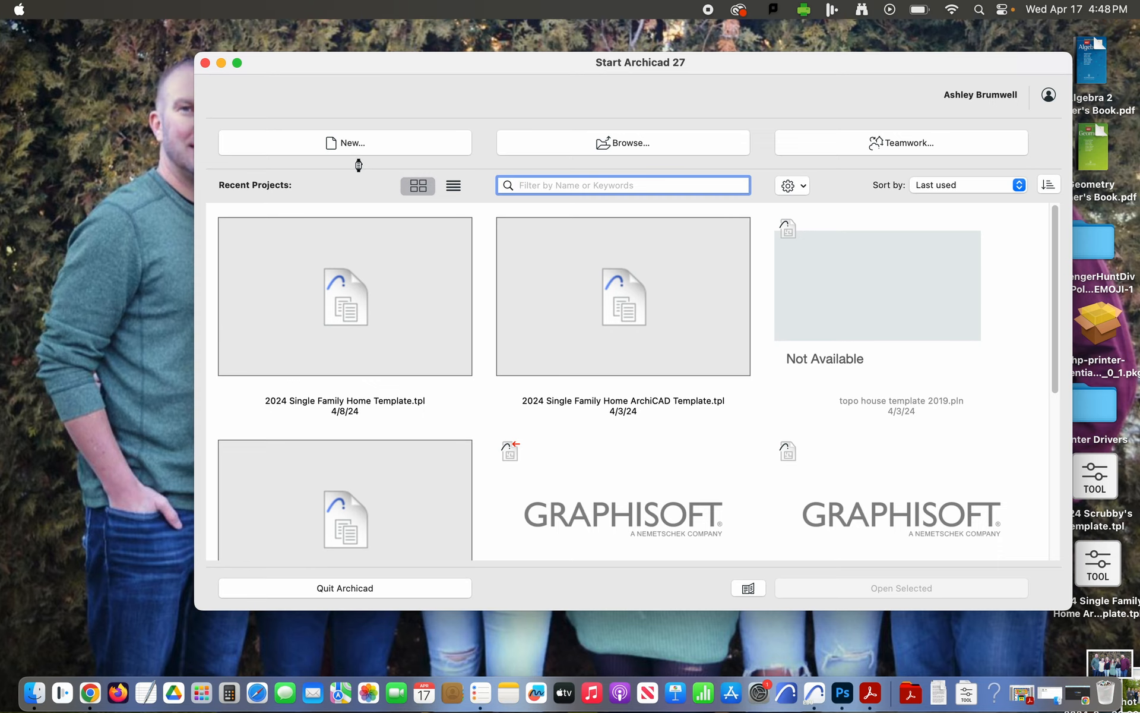
pyautogui.click(360, 146)
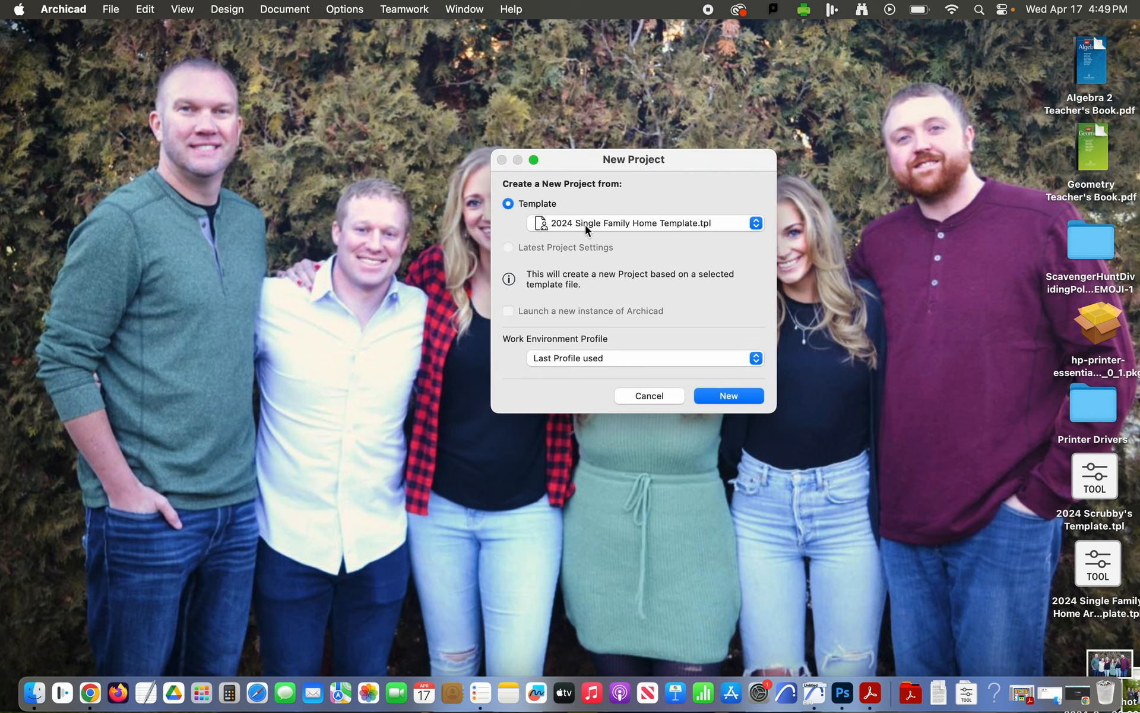
# Step: Create the new project from the template file 2024 Single Family Home ArchiCAD Template (1).tpl in the Downloads folder, allowing access to that folder
pyautogui.click(639, 223)
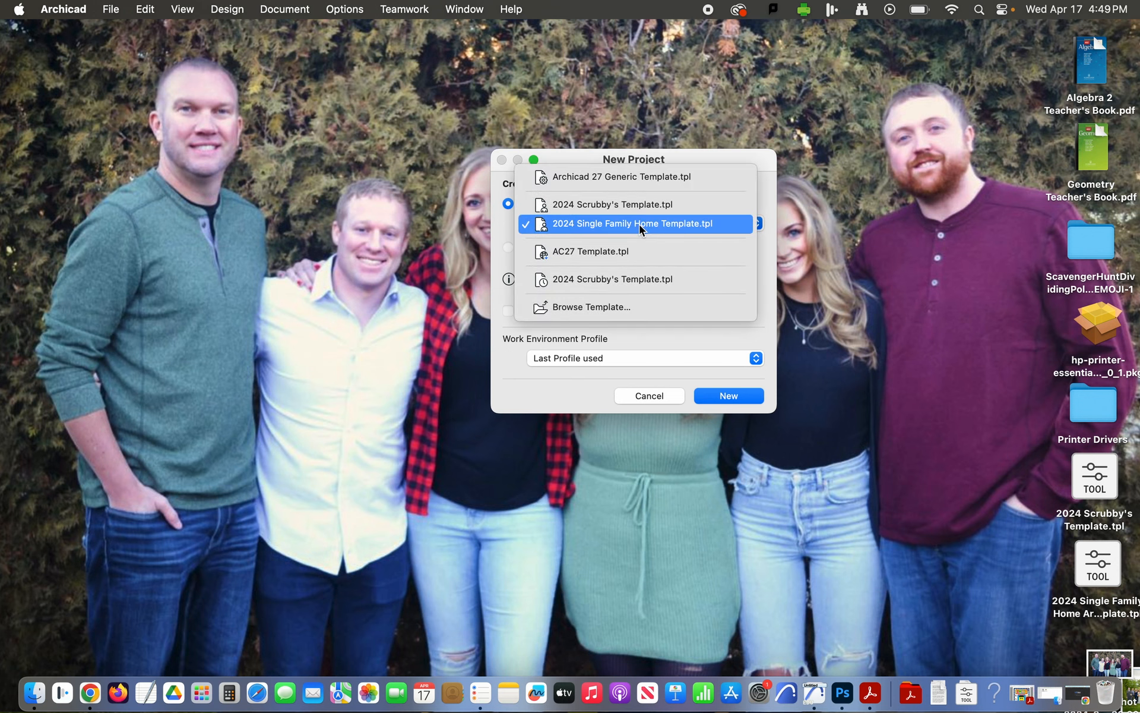
pyautogui.click(601, 307)
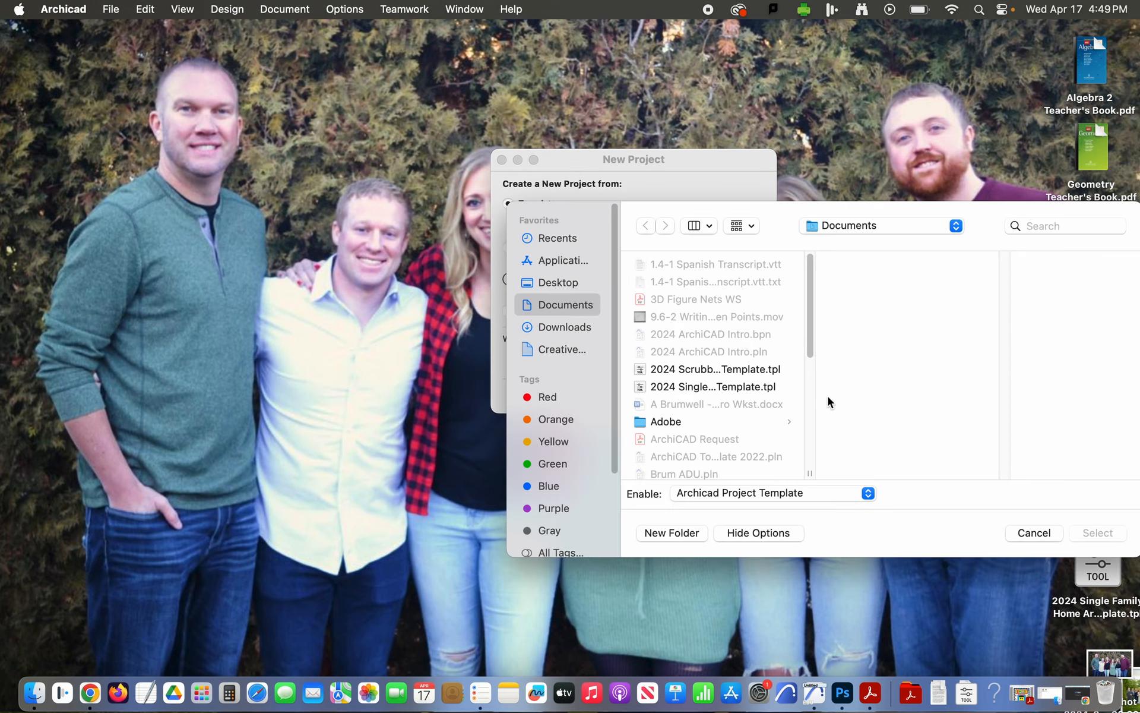
pyautogui.moveTo(776, 213); pyautogui.dragTo(548, 126)
pyautogui.click(318, 239)
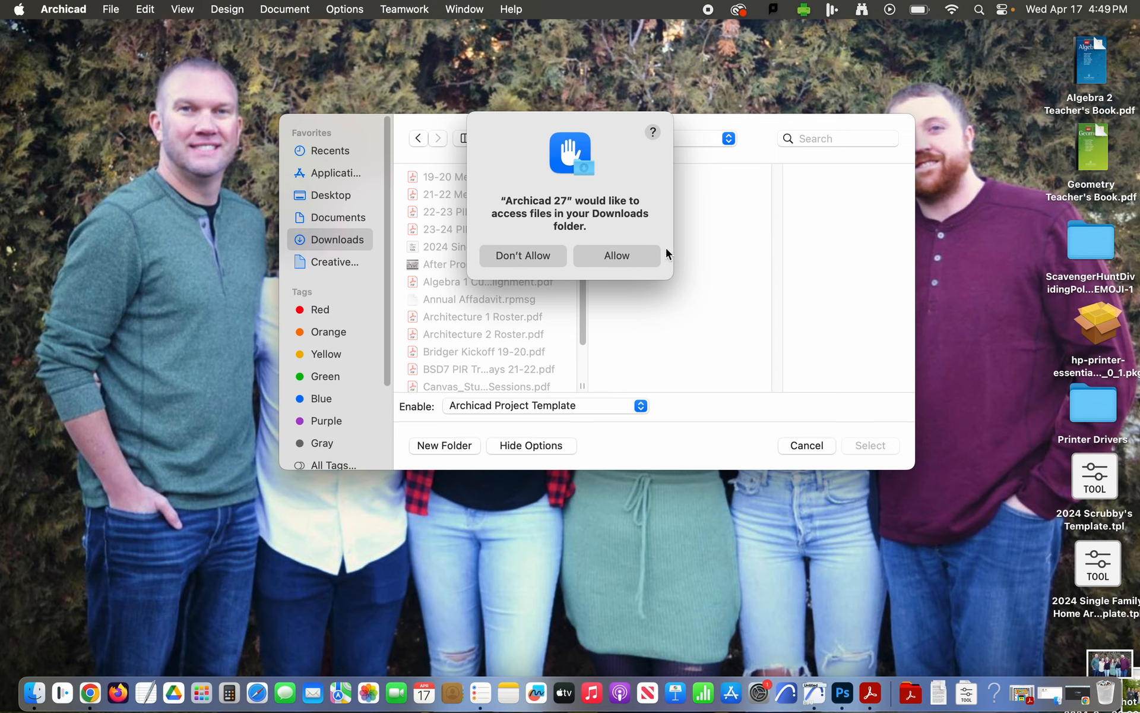
pyautogui.click(639, 256)
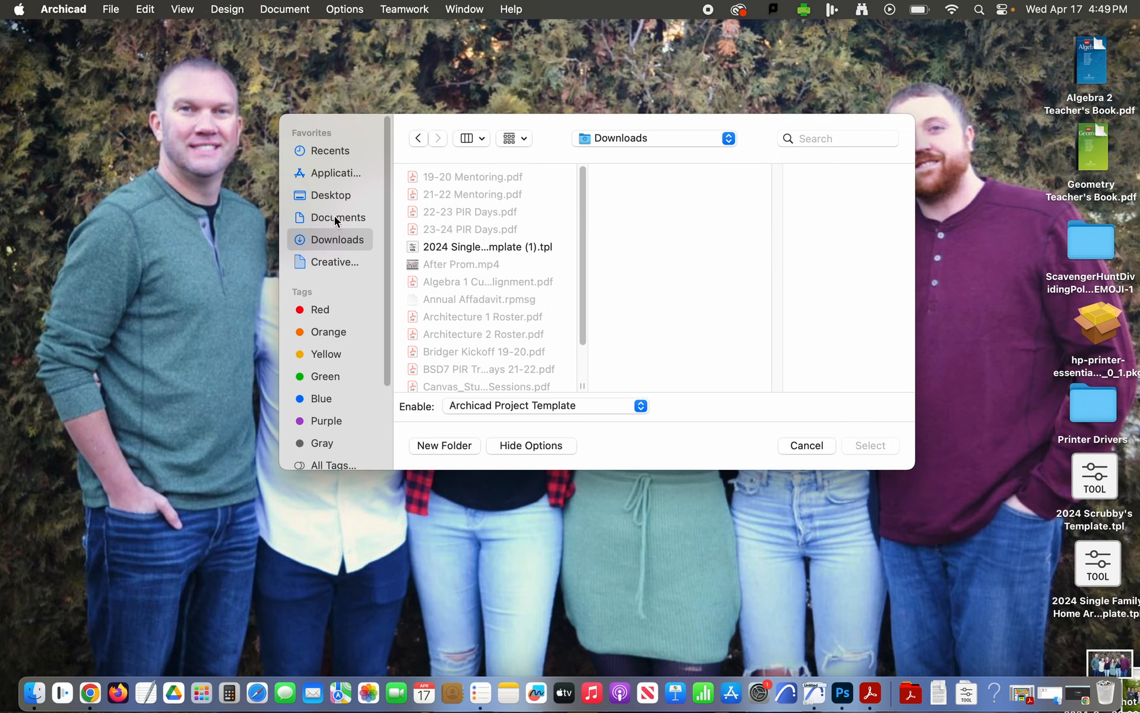
pyautogui.click(527, 247)
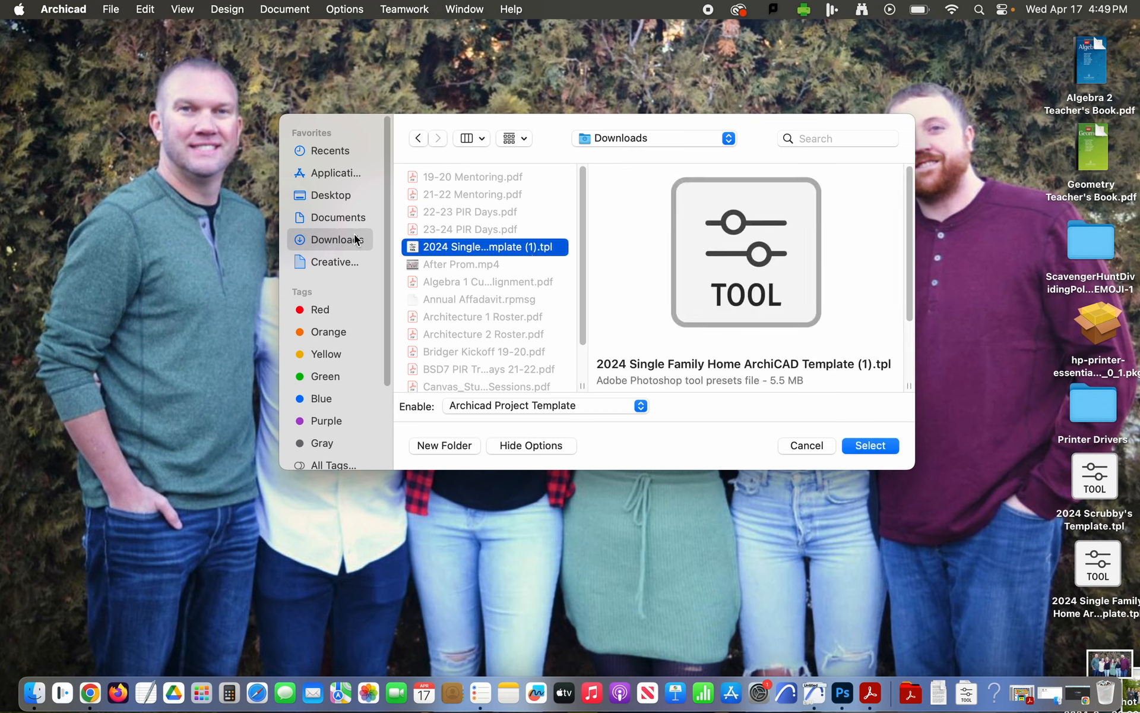
pyautogui.click(861, 447)
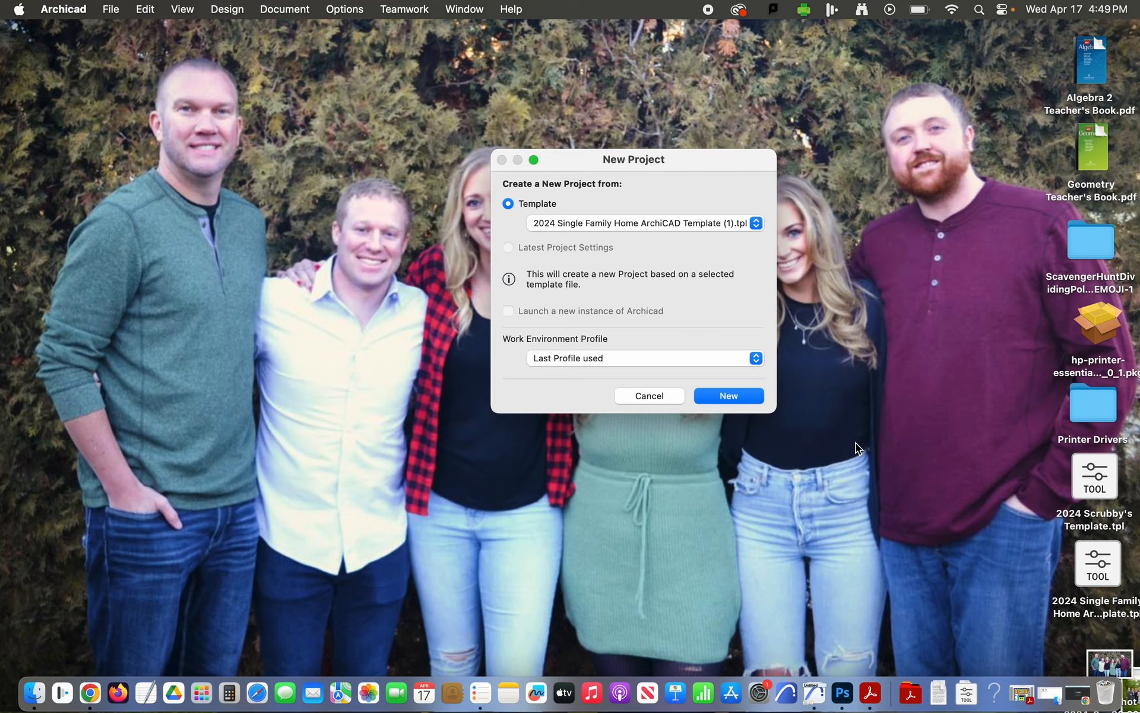
pyautogui.click(723, 395)
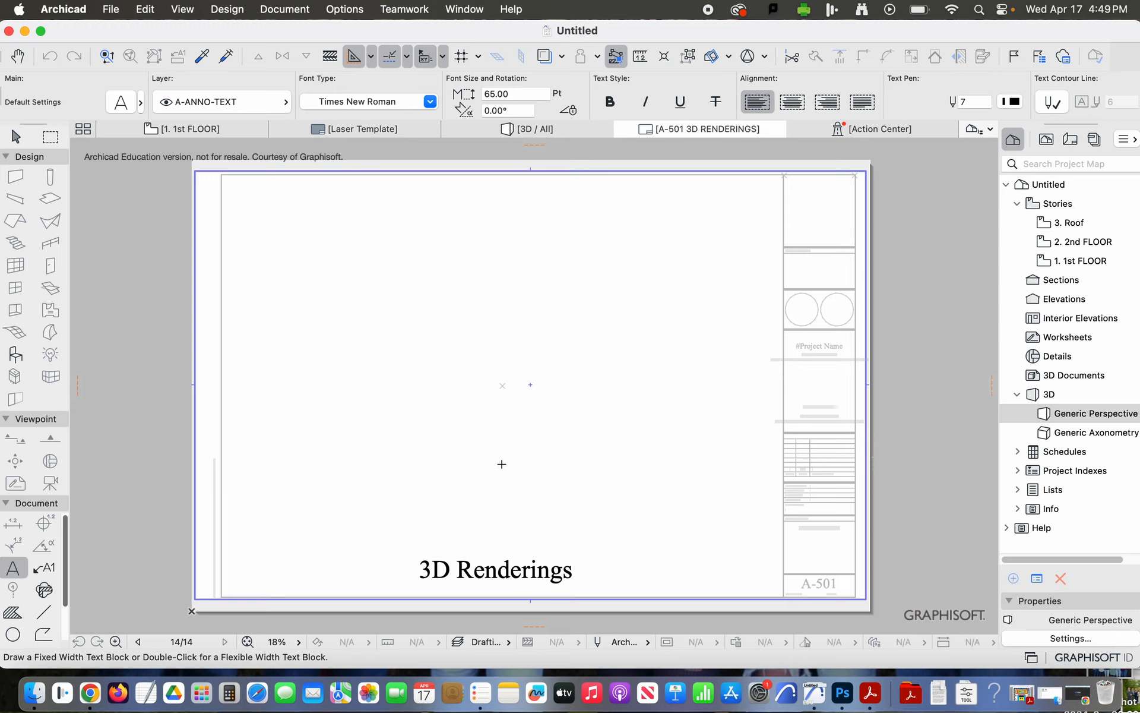
# Step: Look over the layout book, return to the project map and examine the site contours on the 1st FLOOR plan
pyautogui.click(1072, 147)
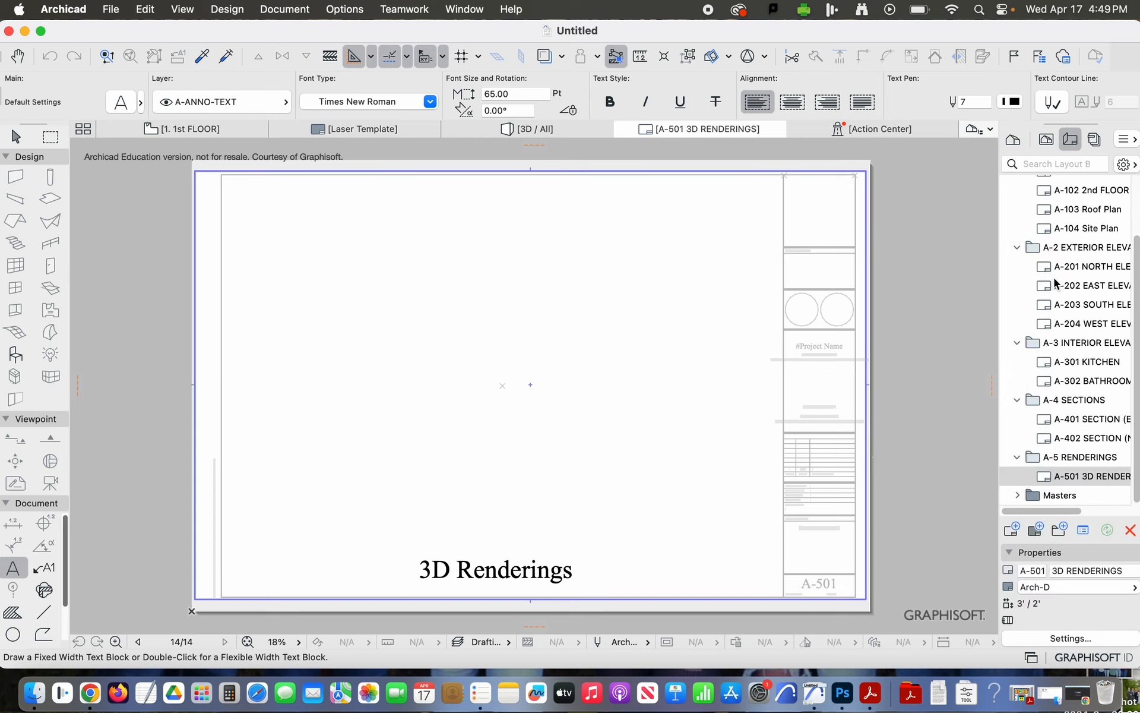
pyautogui.click(1017, 143)
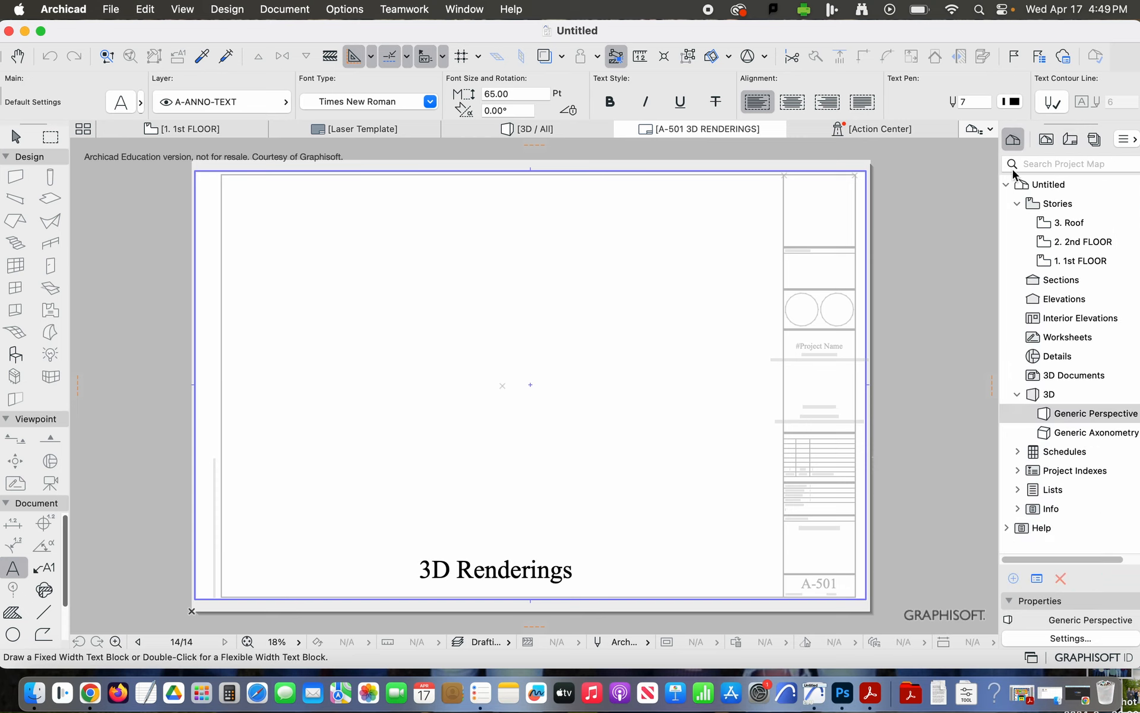
pyautogui.doubleClick(1094, 263)
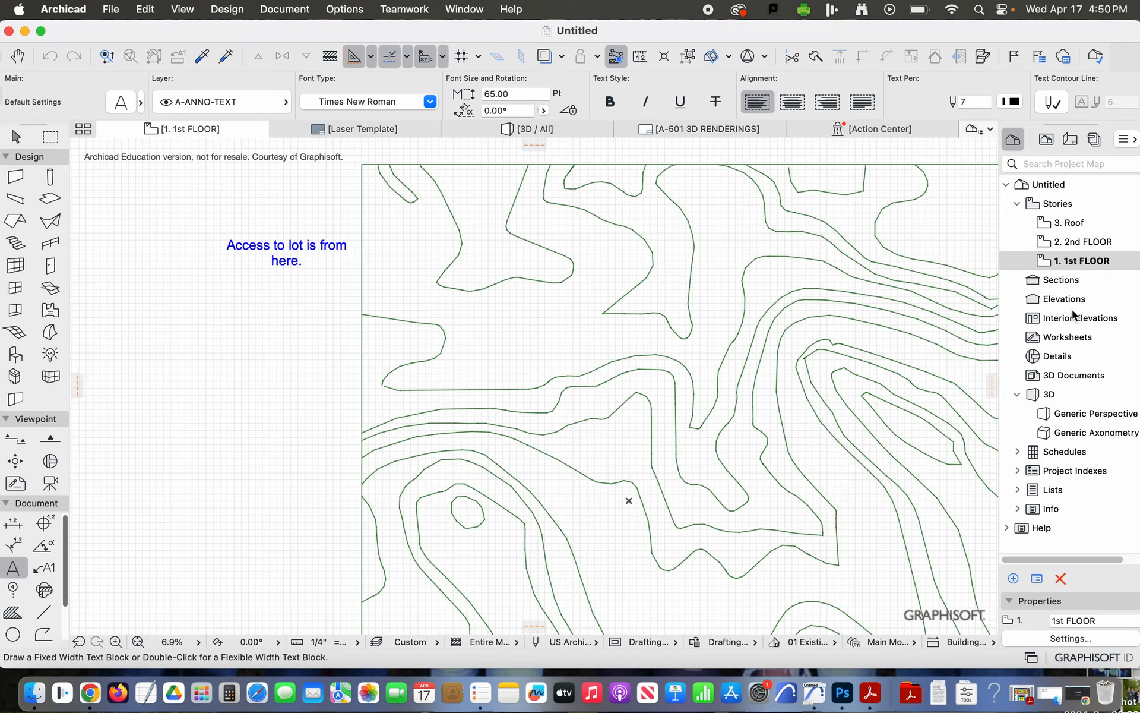
pyautogui.scroll(3, 740, 328)
pyautogui.scroll(-5, 744, 330)
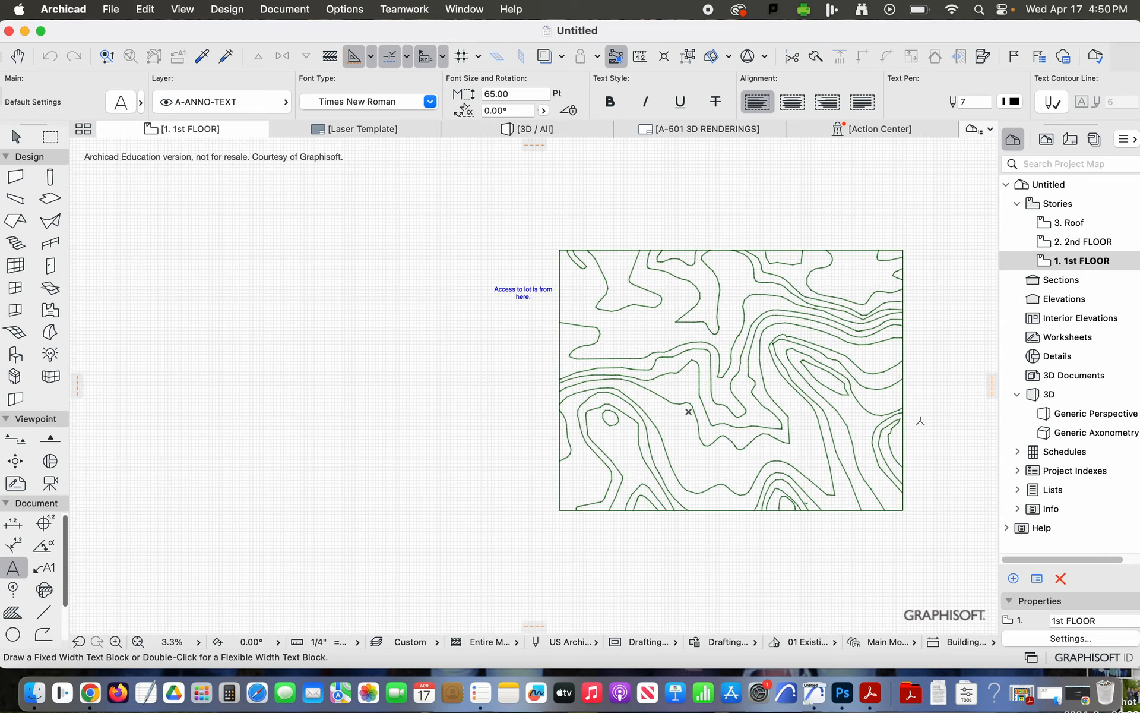
pyautogui.scroll(2, 930, 505)
pyautogui.scroll(-1, 929, 505)
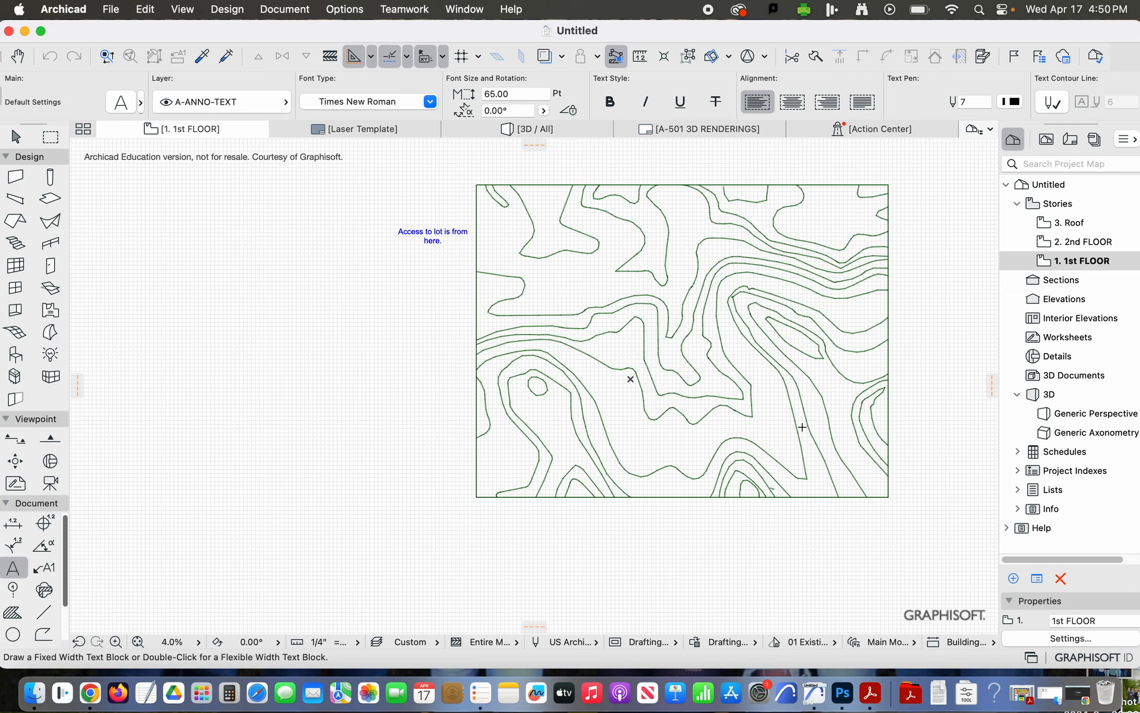
# Step: Open the Generic Perspective 3D view and orbit around the terrain to examine its slopes
pyautogui.doubleClick(1073, 416)
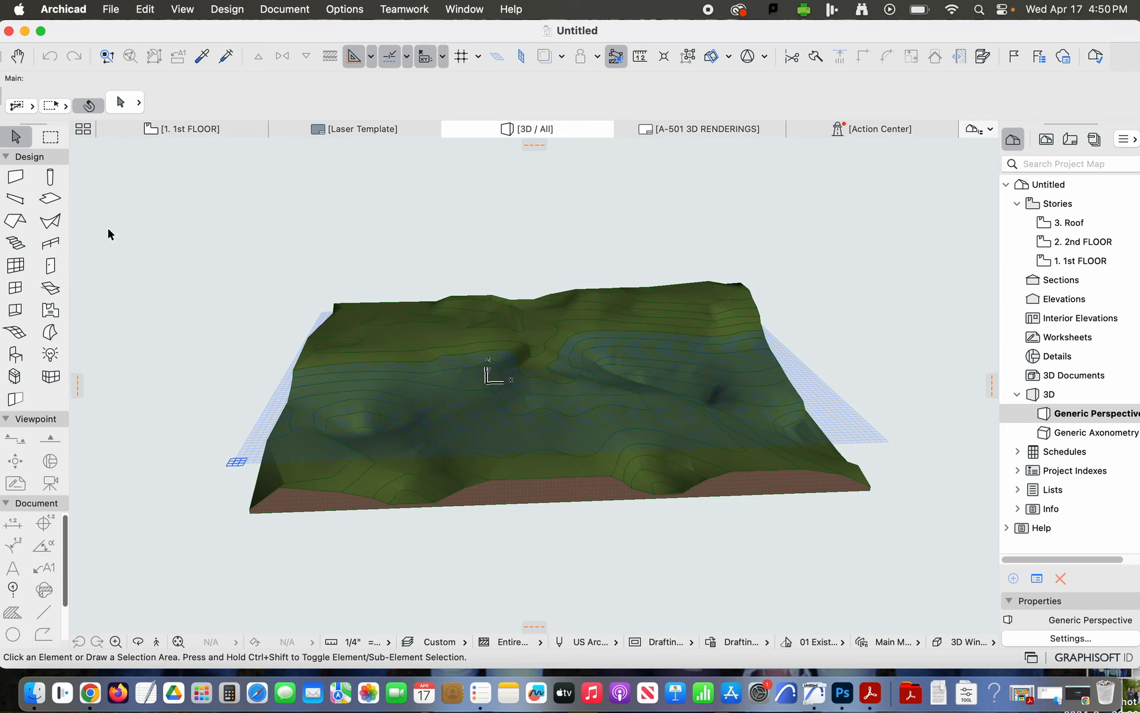
pyautogui.click(138, 641)
pyautogui.moveTo(178, 384); pyautogui.dragTo(184, 443)
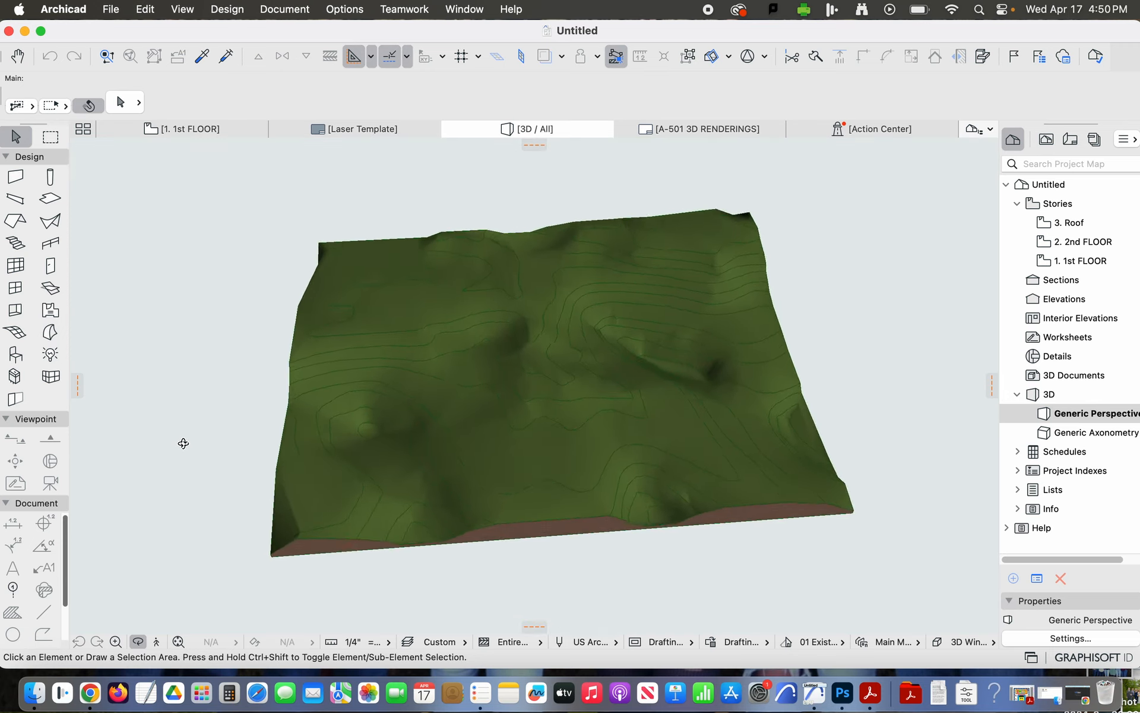
pyautogui.moveTo(491, 376); pyautogui.dragTo(682, 380)
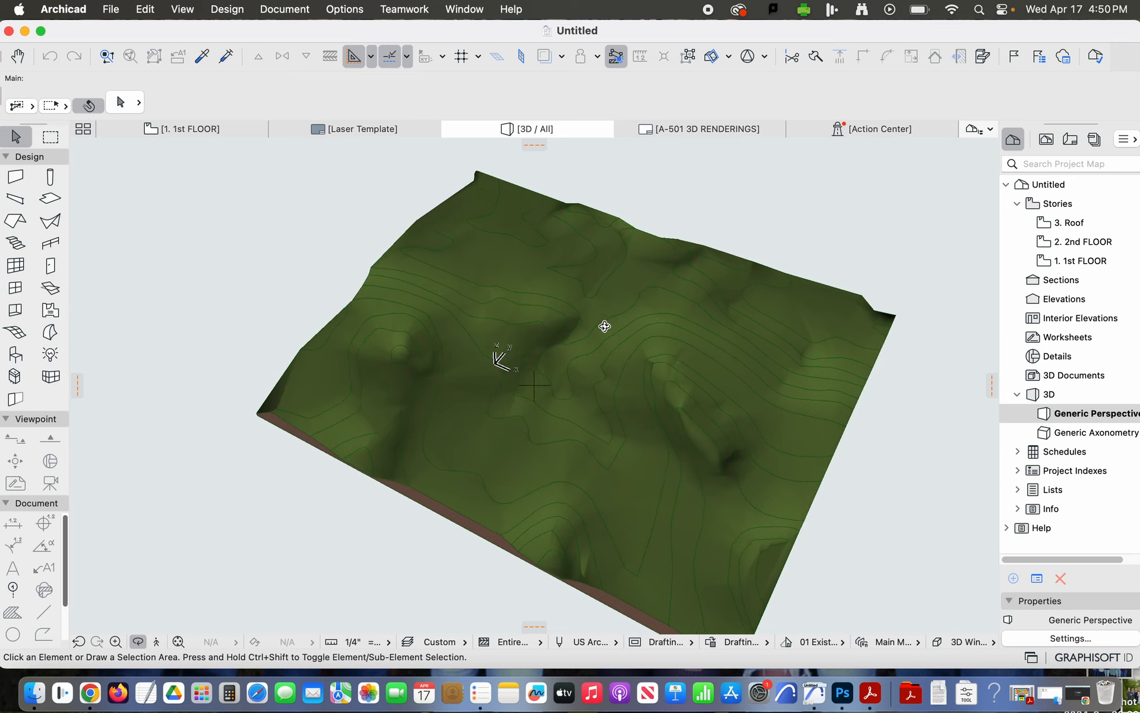
pyautogui.moveTo(410, 537)
pyautogui.mouseDown()
pyautogui.moveTo(529, 458)
pyautogui.moveTo(575, 397)
pyautogui.moveTo(586, 491)
pyautogui.mouseUp()
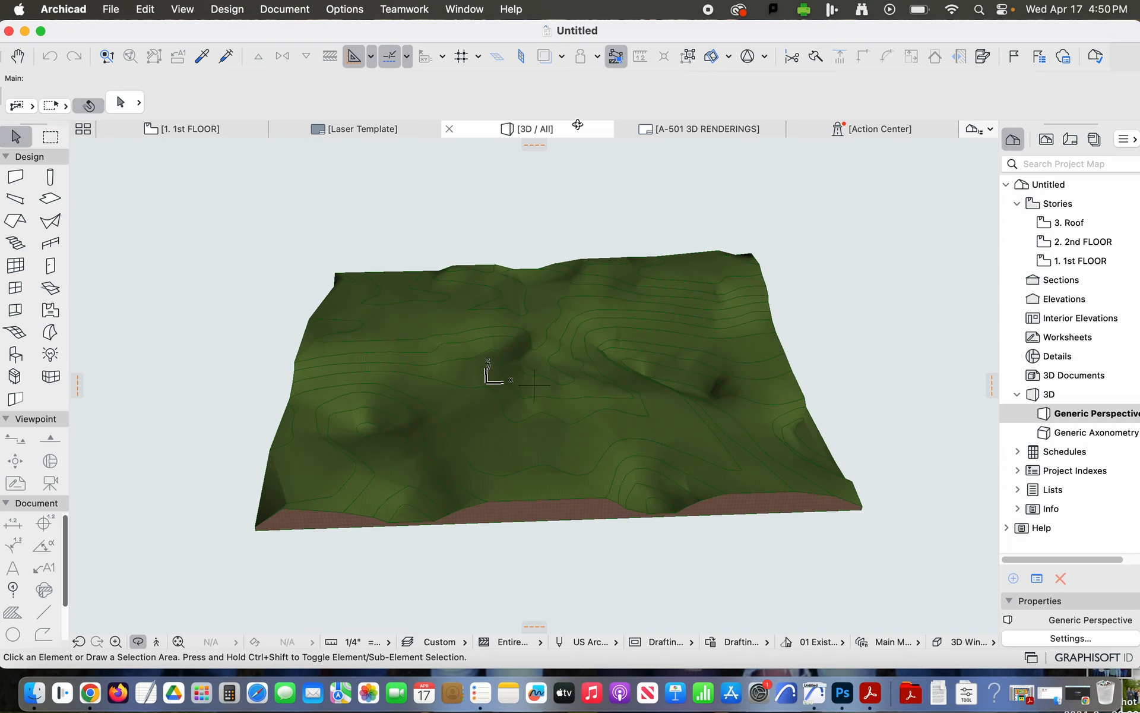
# Step: Return to the 1st FLOOR plan and save the project to the Desktop, named with the owner's surname followed by "Single Family Home"
pyautogui.click(167, 128)
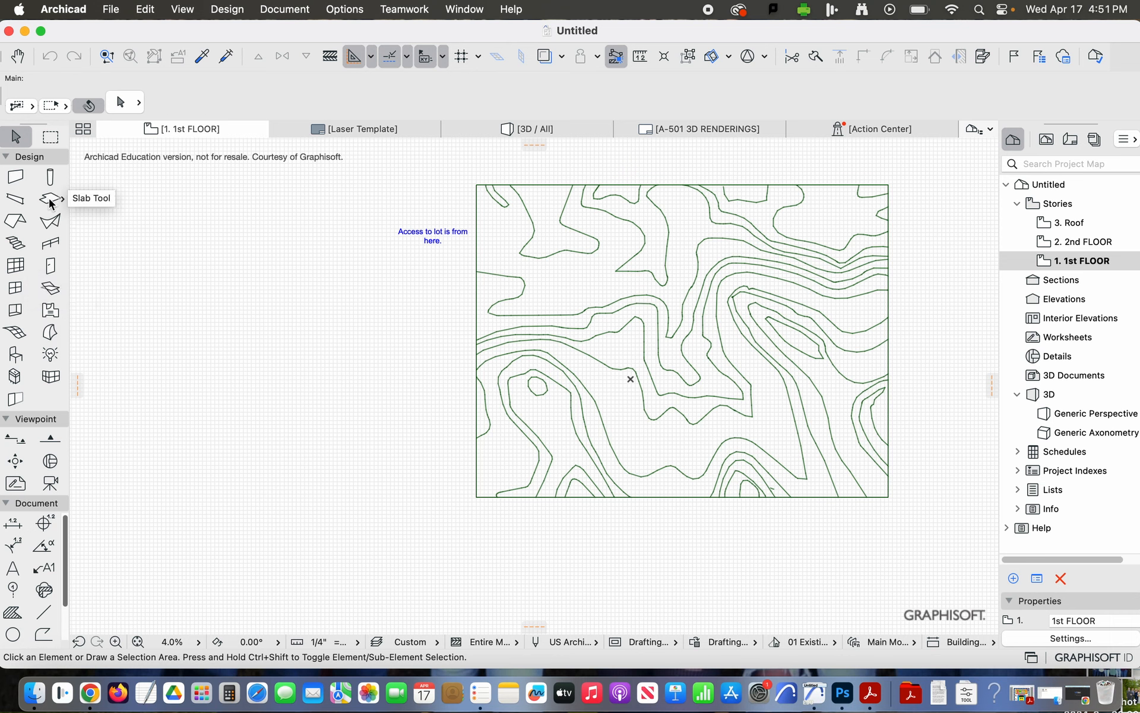
pyautogui.click(106, 11)
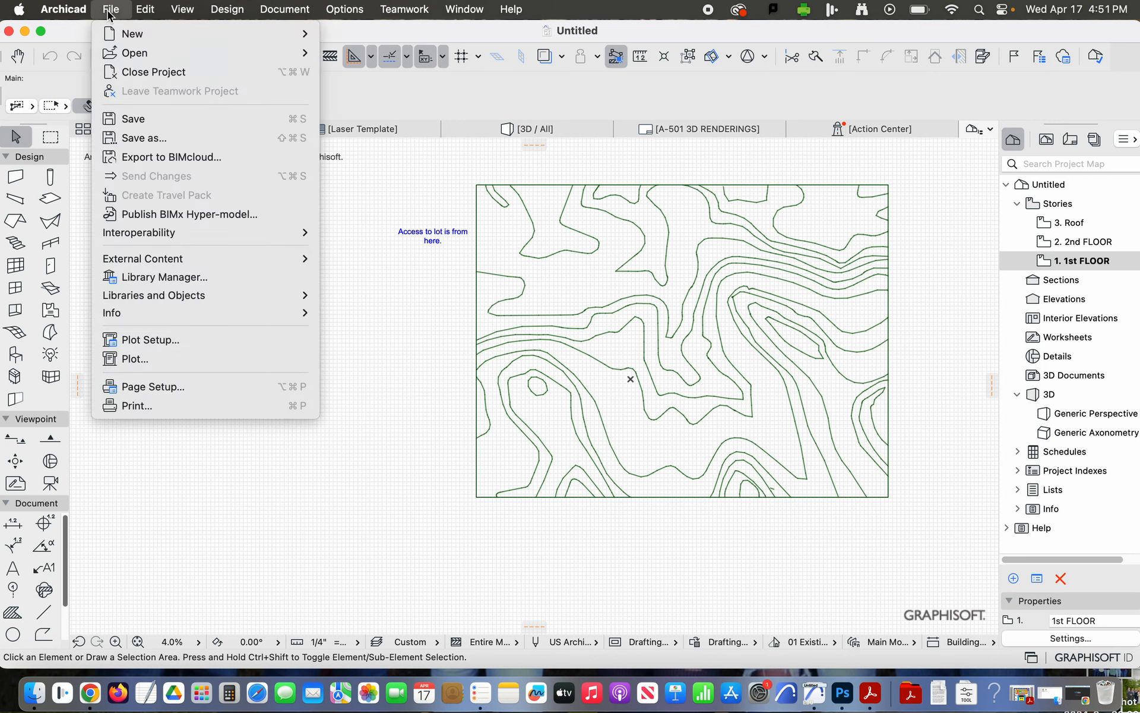
pyautogui.click(157, 140)
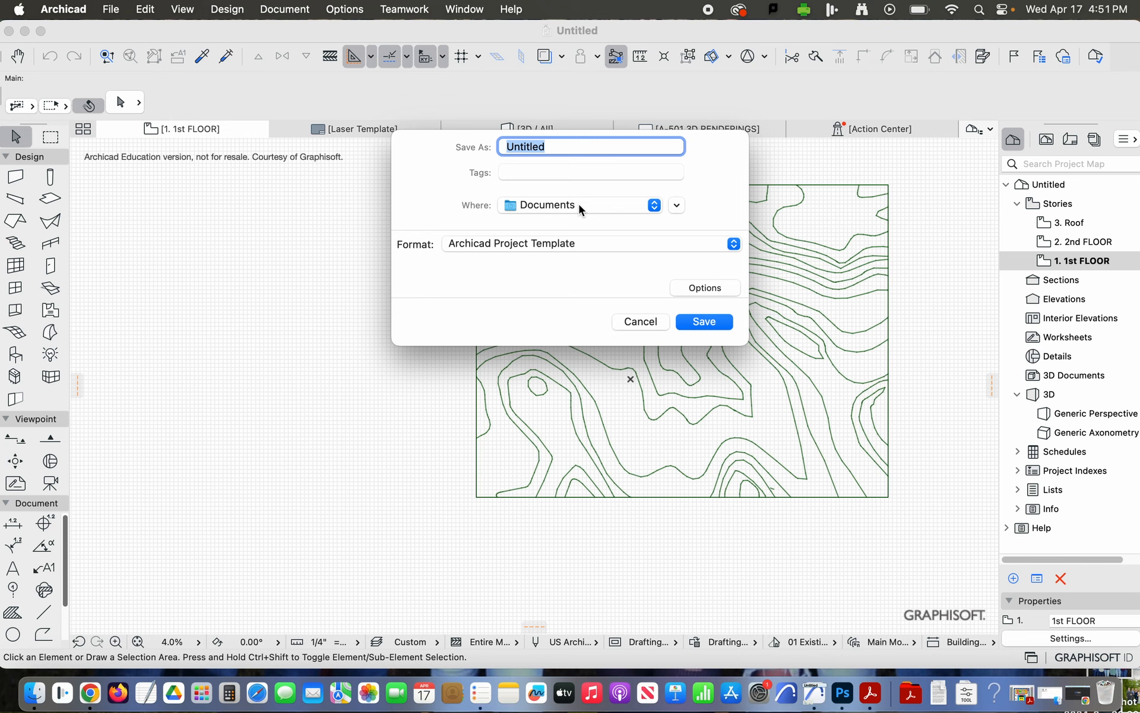
pyautogui.click(579, 205)
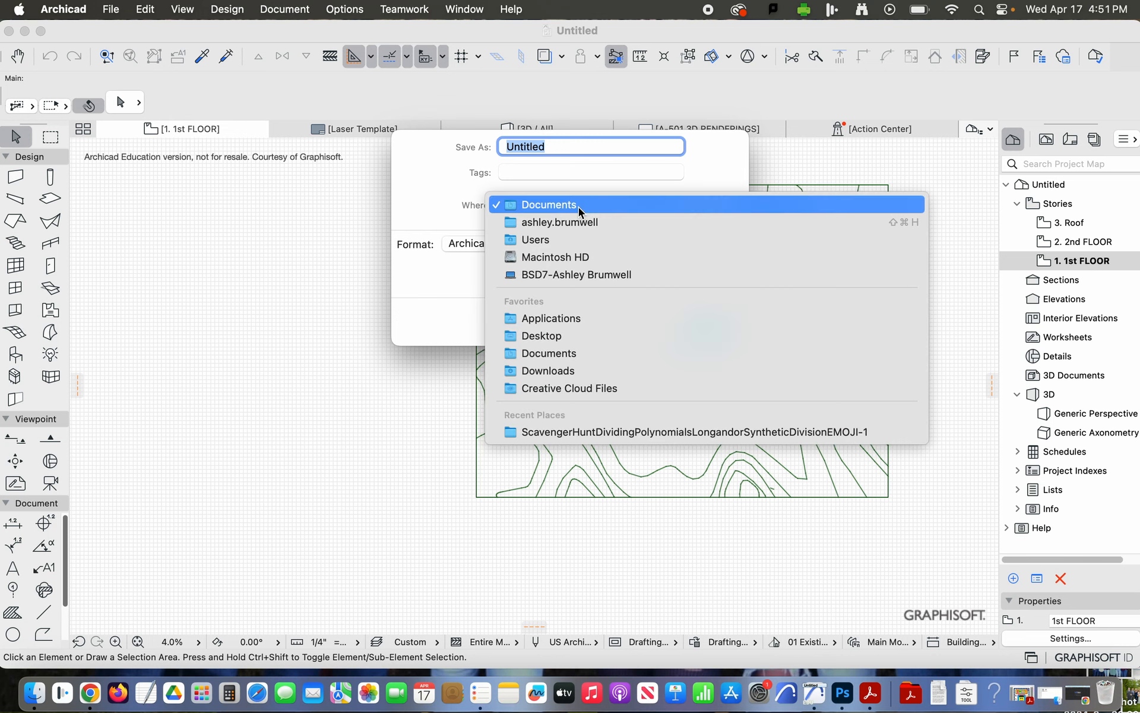
pyautogui.click(561, 336)
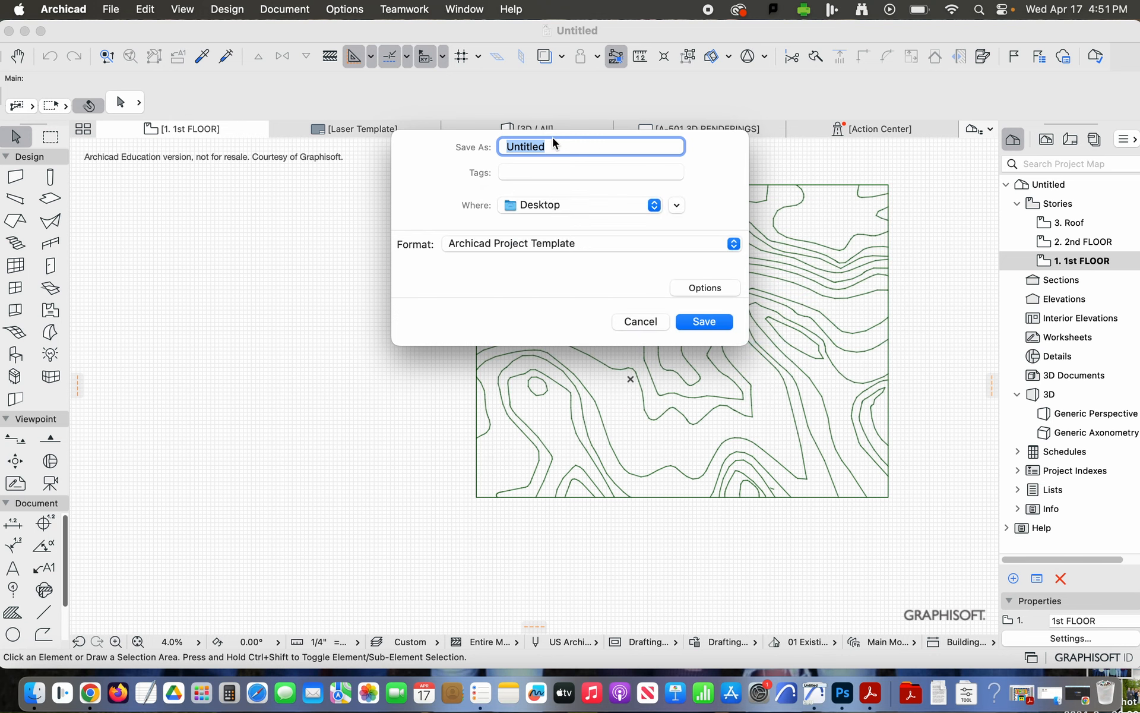
pyautogui.write('Brumwell Single Family Home')
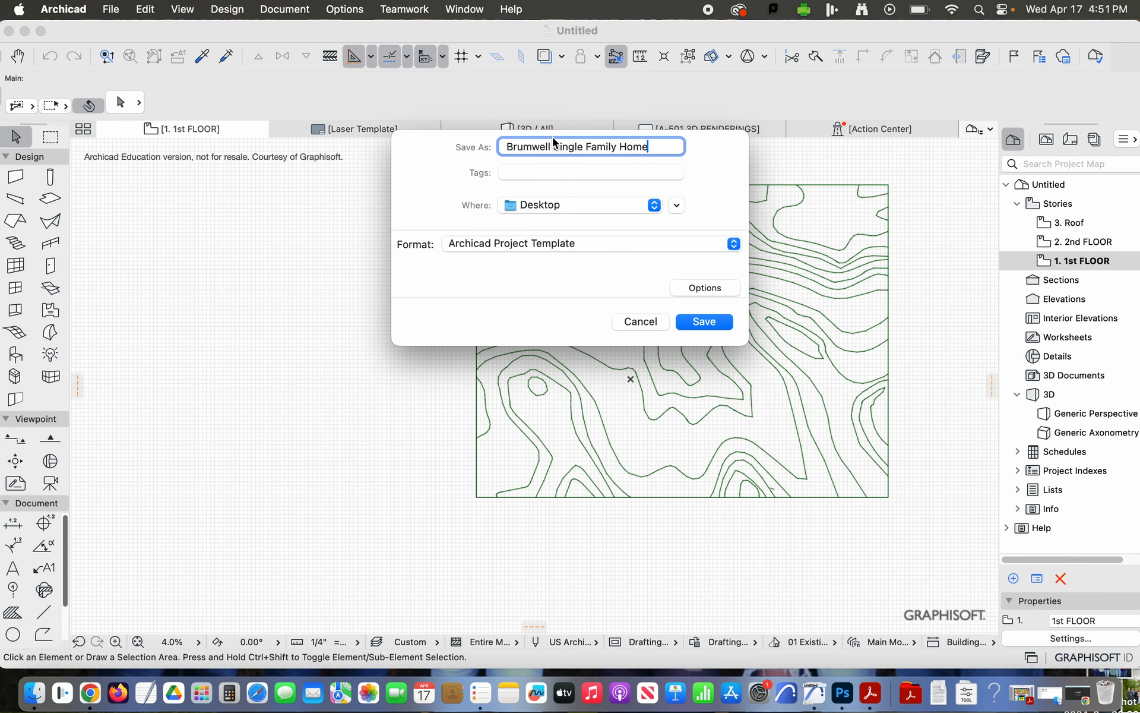
pyautogui.click(720, 325)
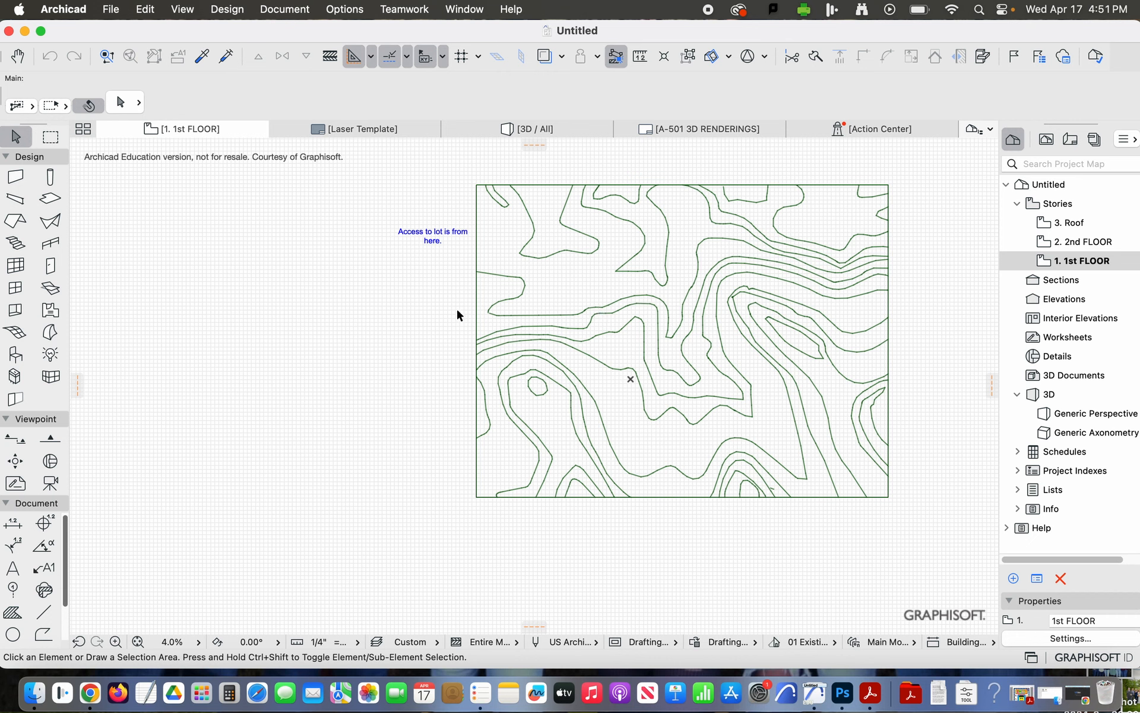
# Step: Set the default thickness of the Slab tool to 1'
pyautogui.click(50, 200)
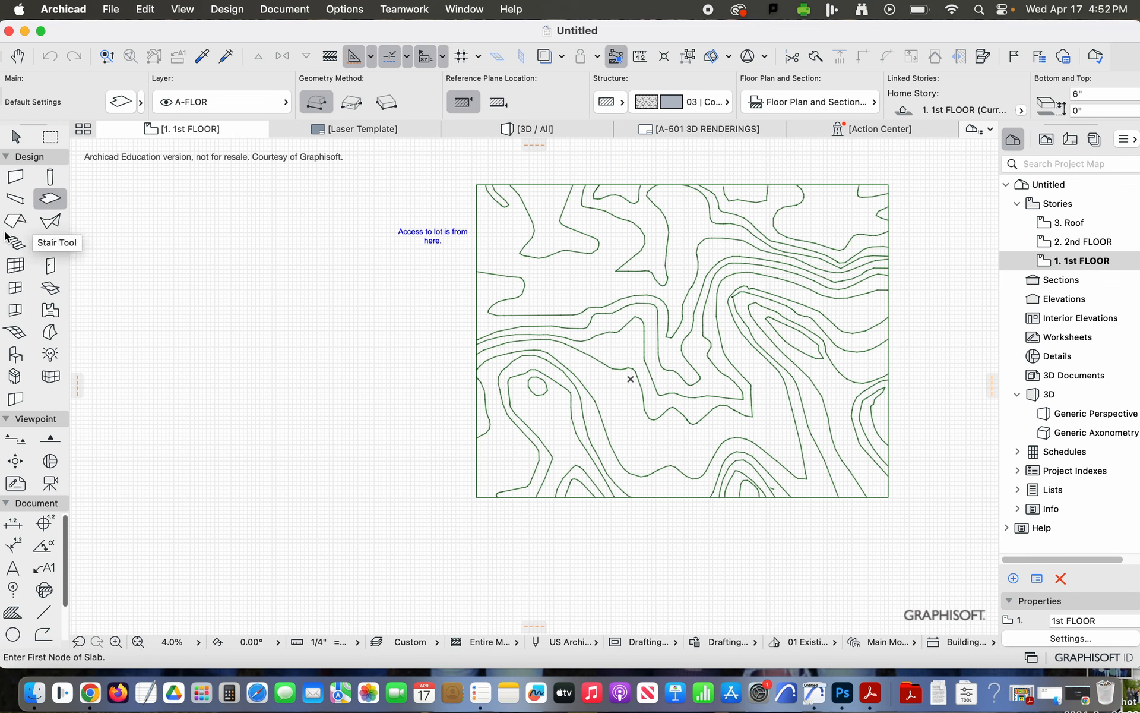
pyautogui.click(122, 102)
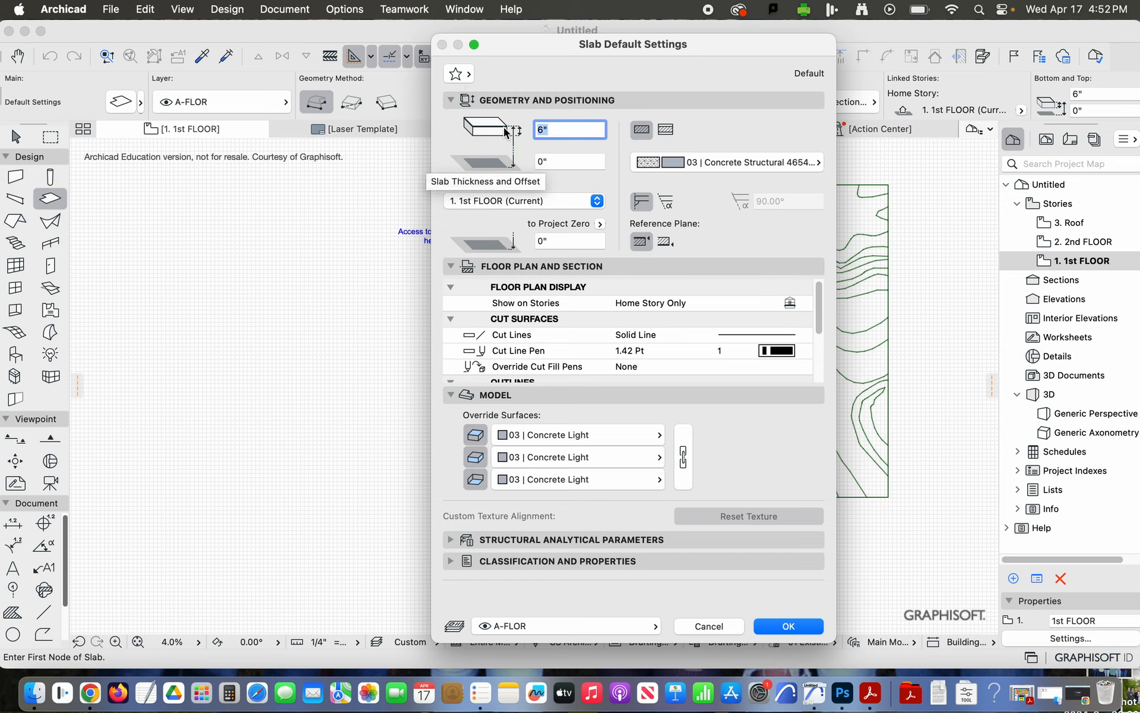
pyautogui.write("1'")
pyautogui.press('Return')
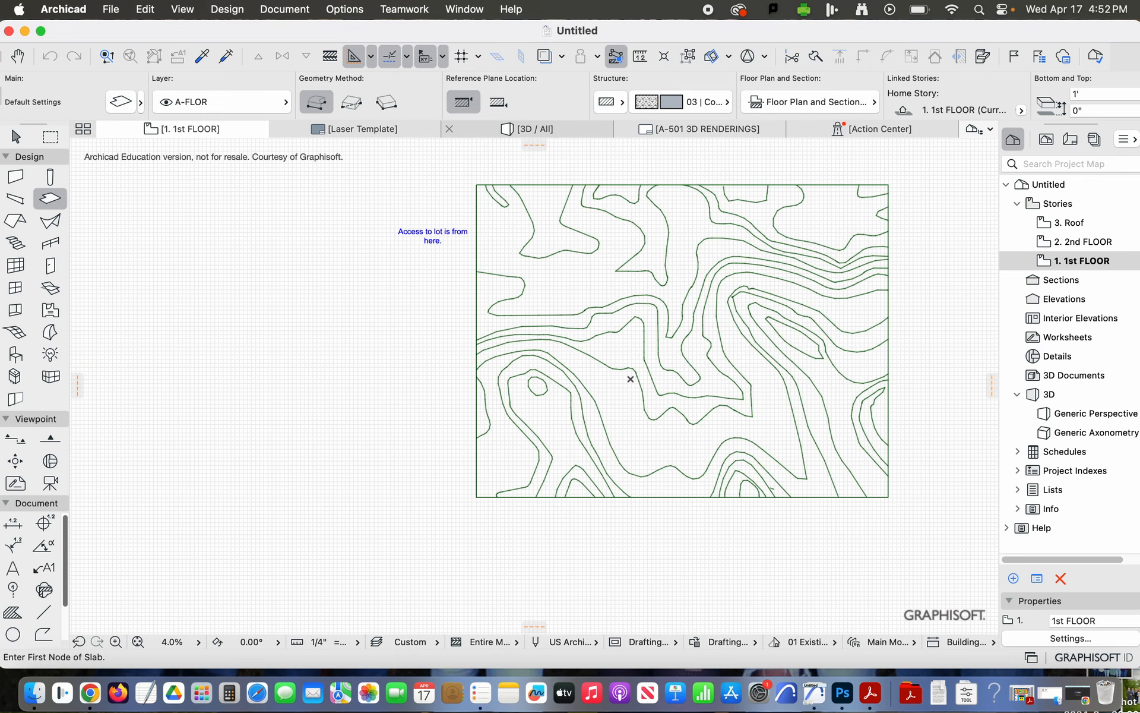
# Step: Turn off the slab's edge and bottom surface overrides in its default settings, keeping Concrete Light on the top surface only
pyautogui.click(135, 96)
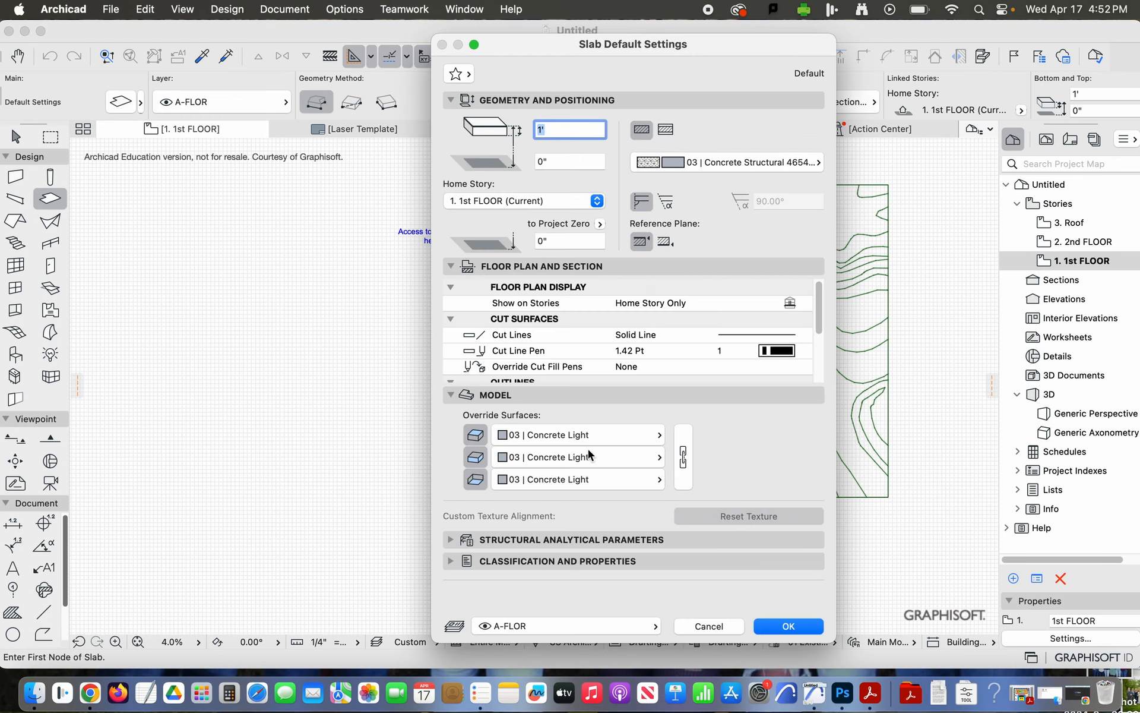
pyautogui.click(478, 438)
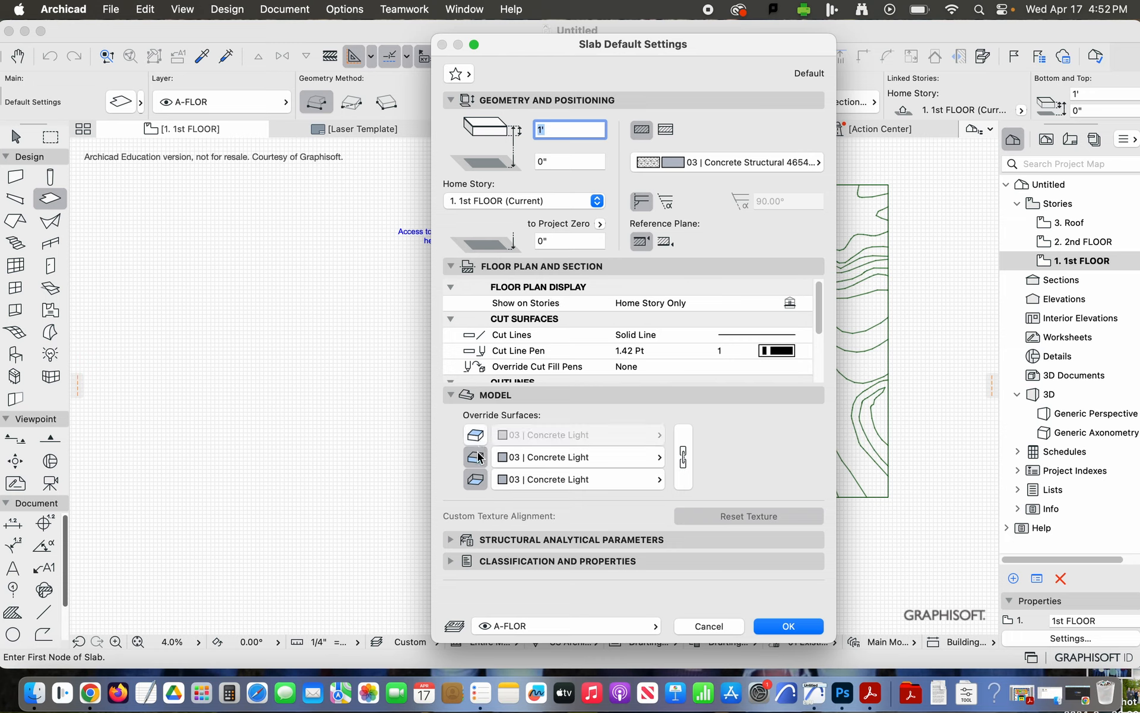
pyautogui.click(478, 455)
pyautogui.click(477, 478)
pyautogui.click(477, 438)
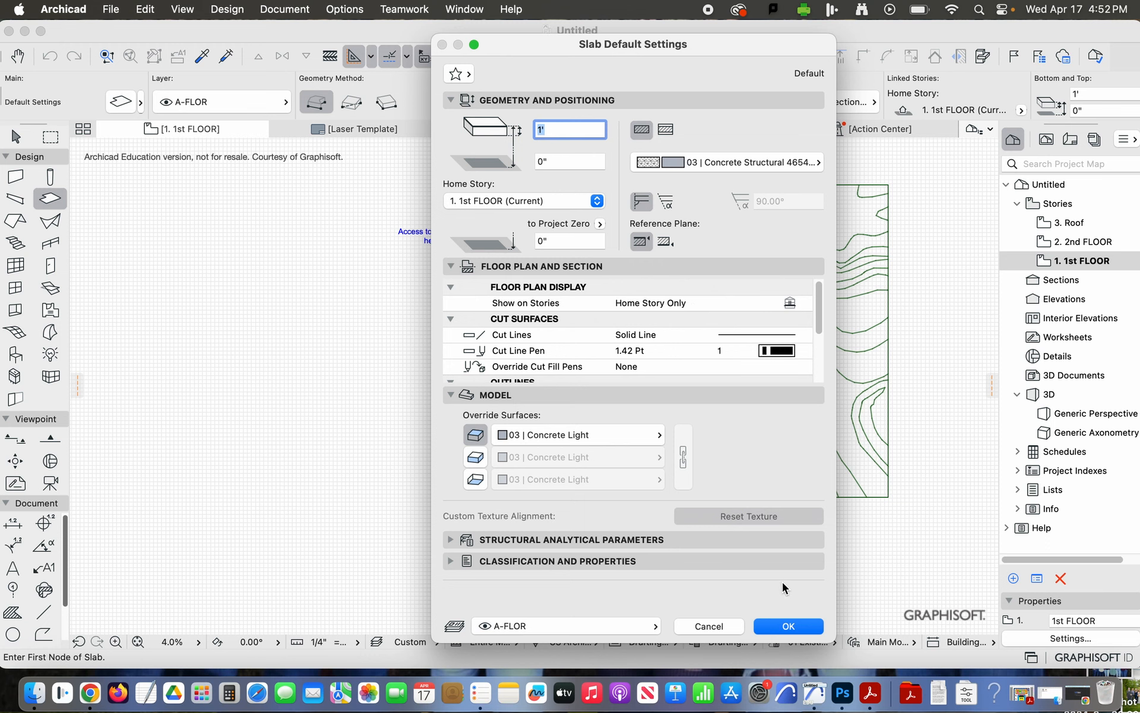
pyautogui.click(788, 626)
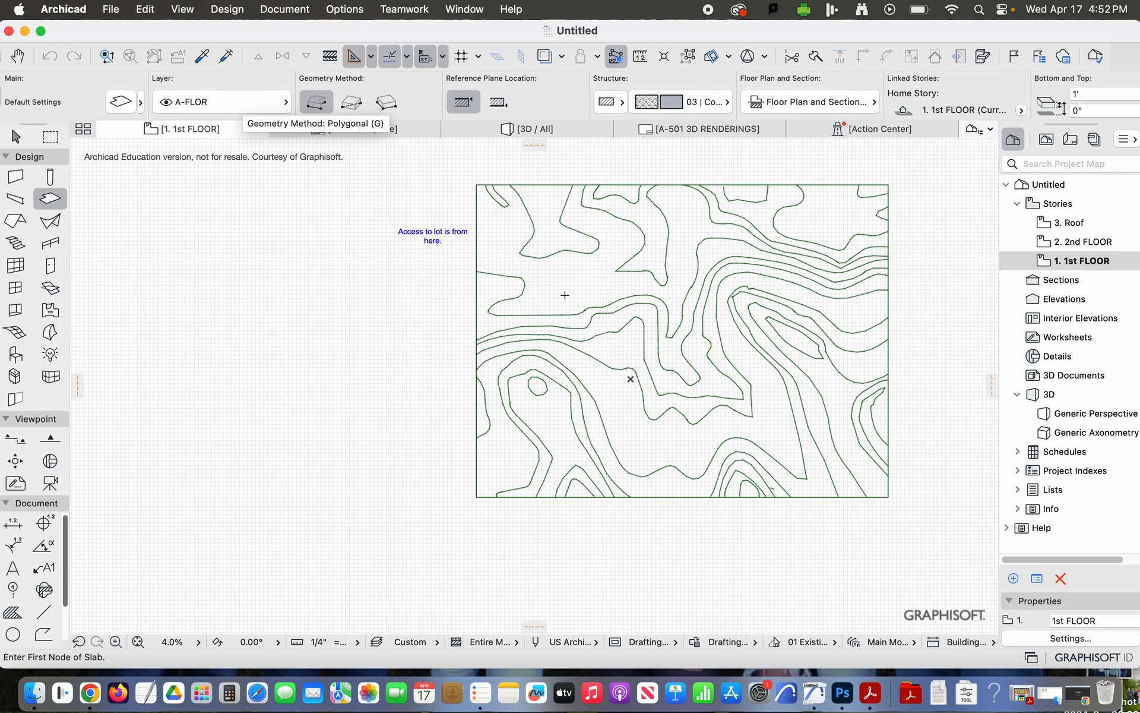
pyautogui.click(601, 276)
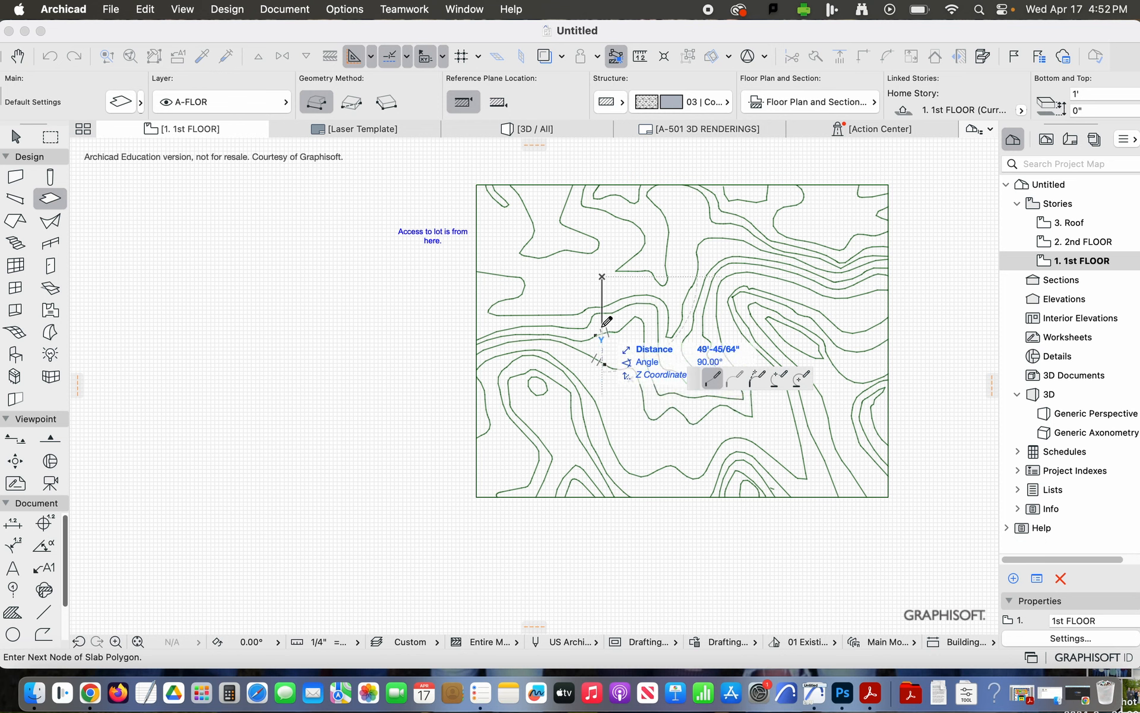
pyautogui.click(602, 368)
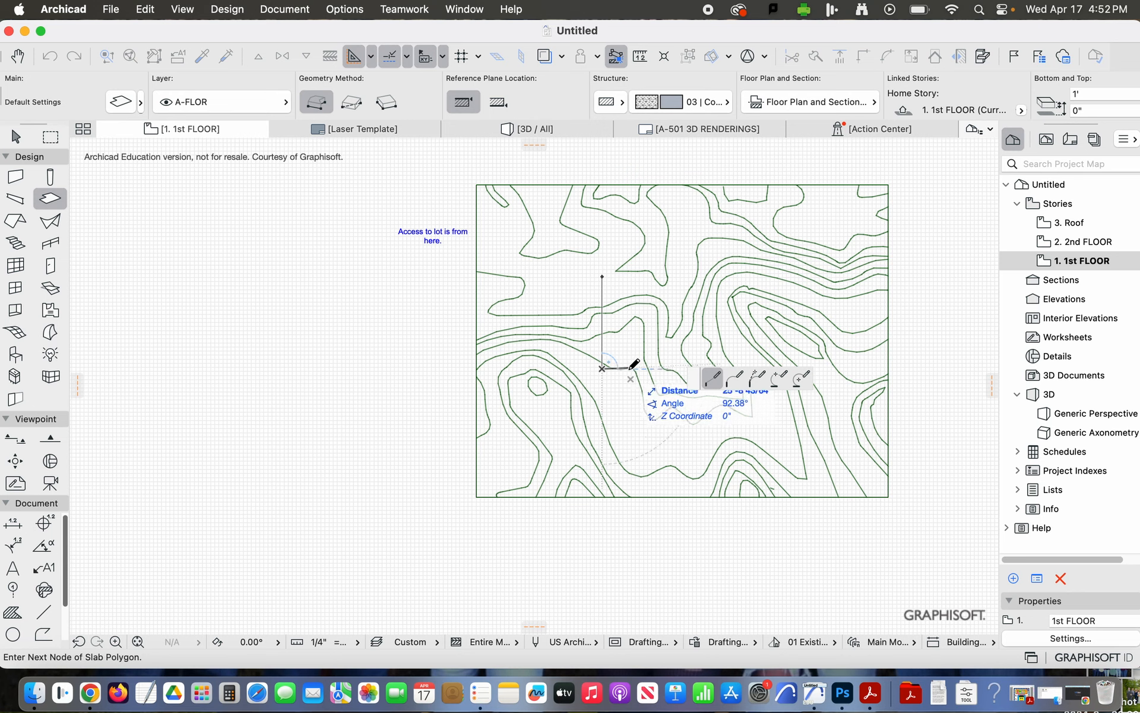
pyautogui.click(670, 369)
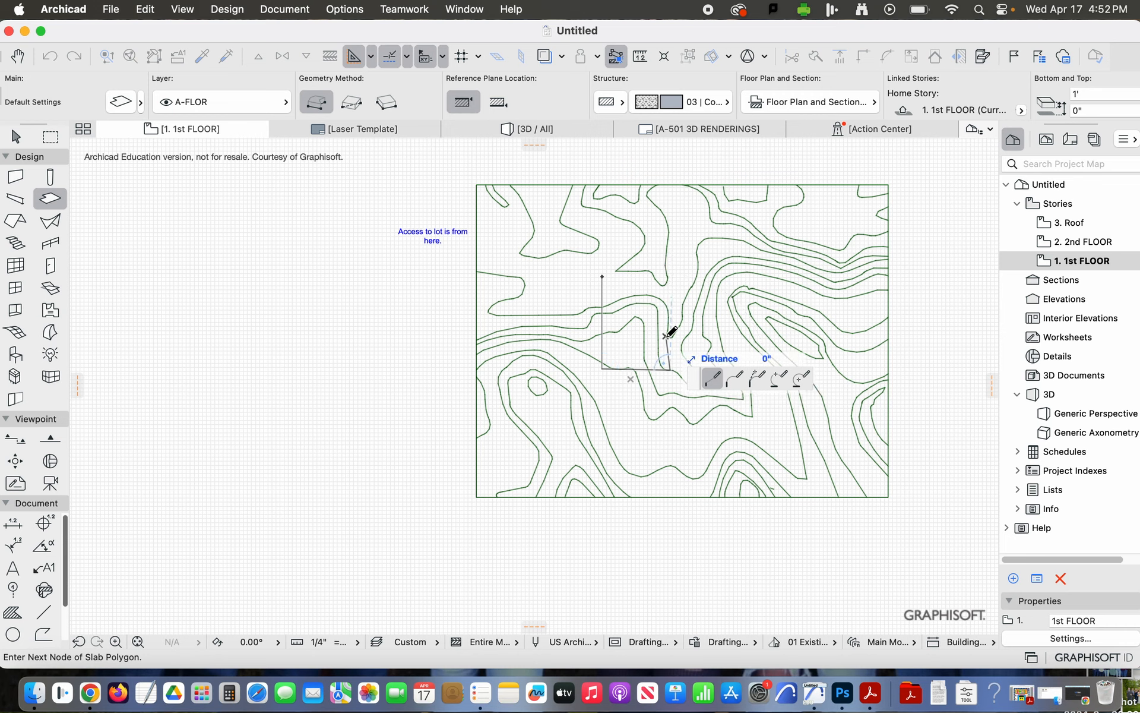
pyautogui.click(666, 336)
pyautogui.press('Escape')
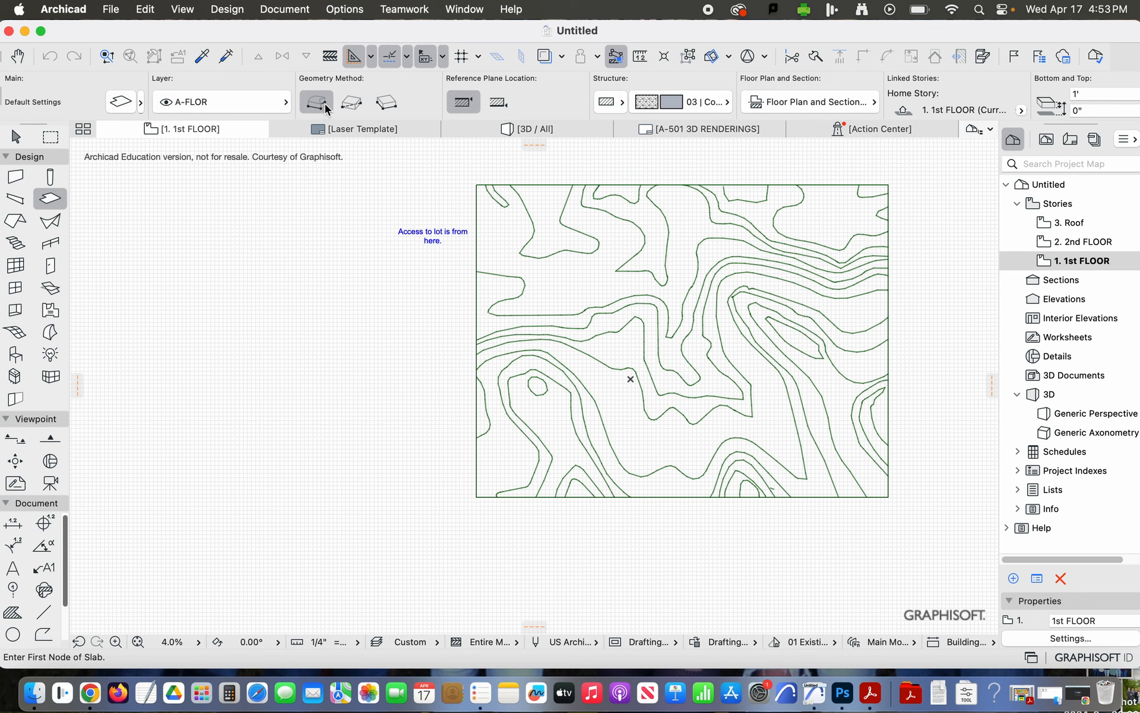
# Step: Draw an L-shaped polygonal slab near the middle of the lot, with its narrower eastern wing about 71' long and 50' deep
pyautogui.click(612, 282)
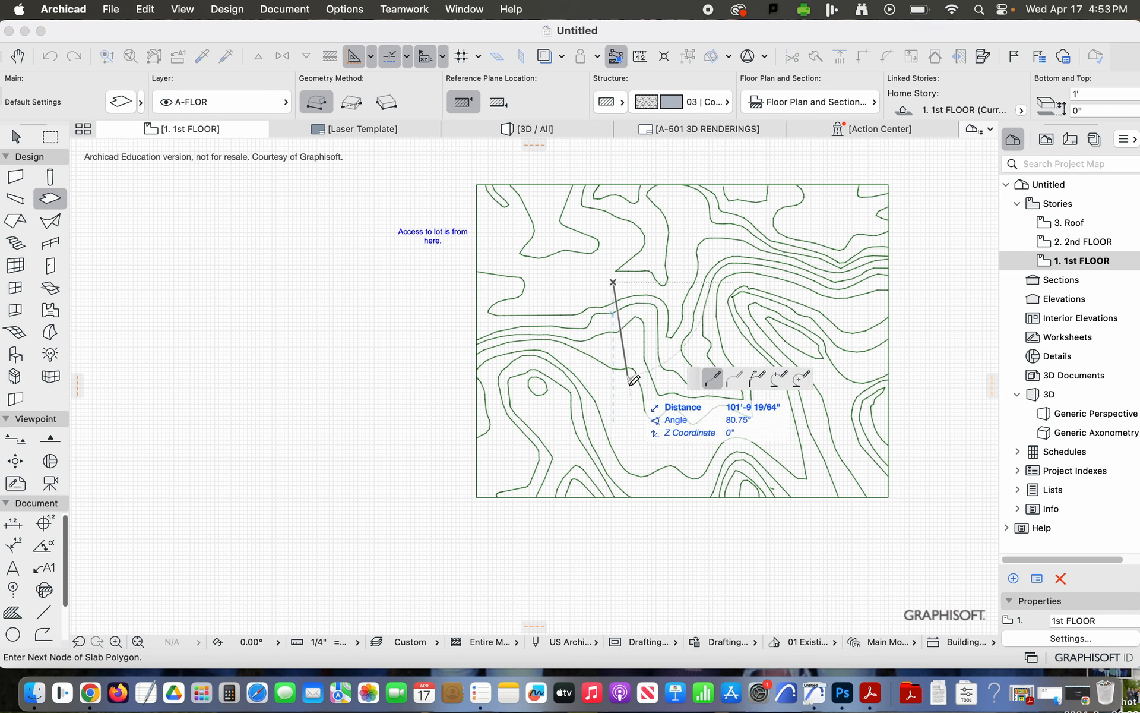
pyautogui.click(614, 396)
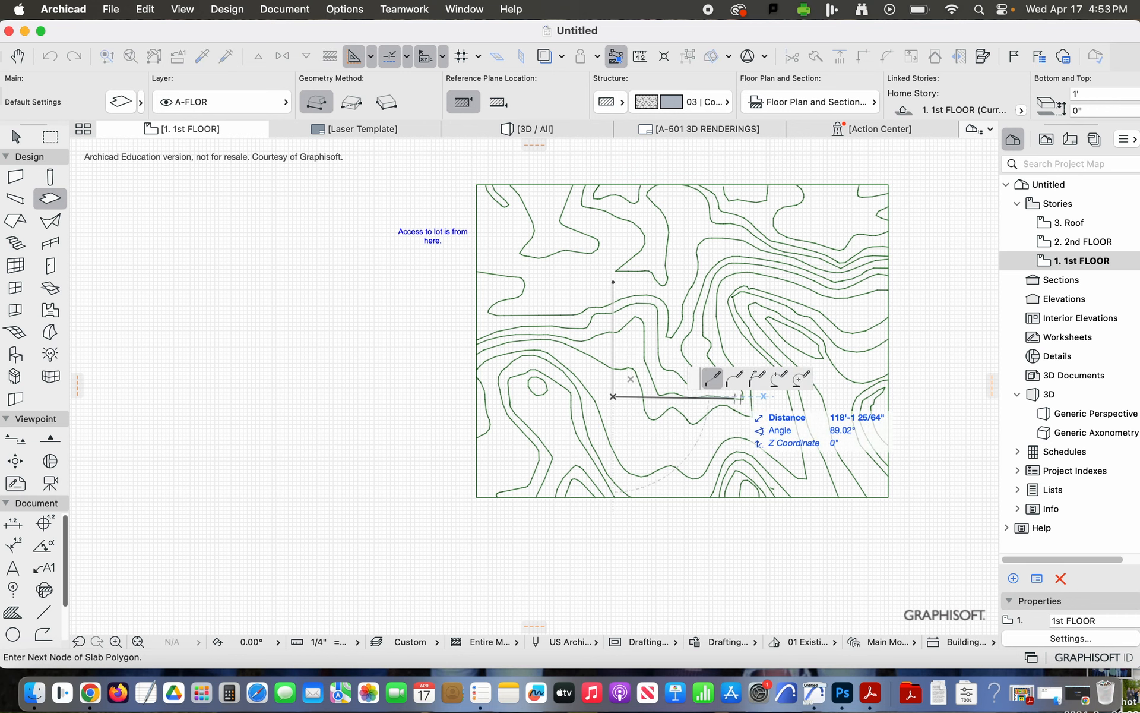
pyautogui.click(735, 396)
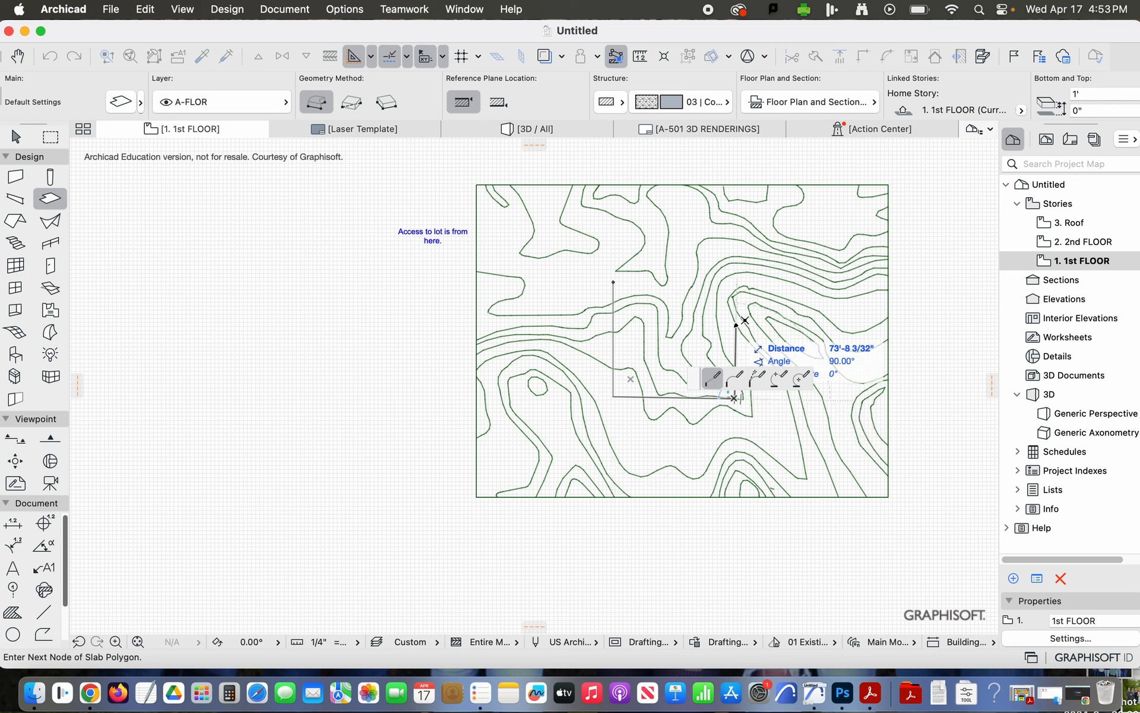
pyautogui.click(735, 328)
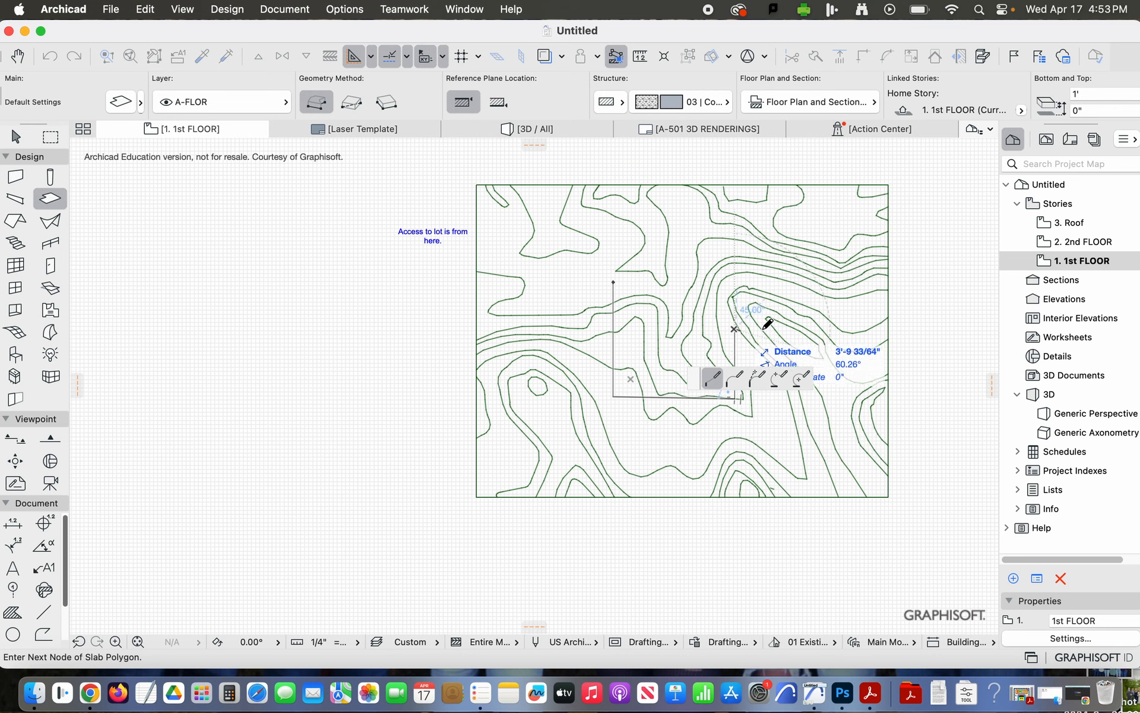
pyautogui.click(804, 329)
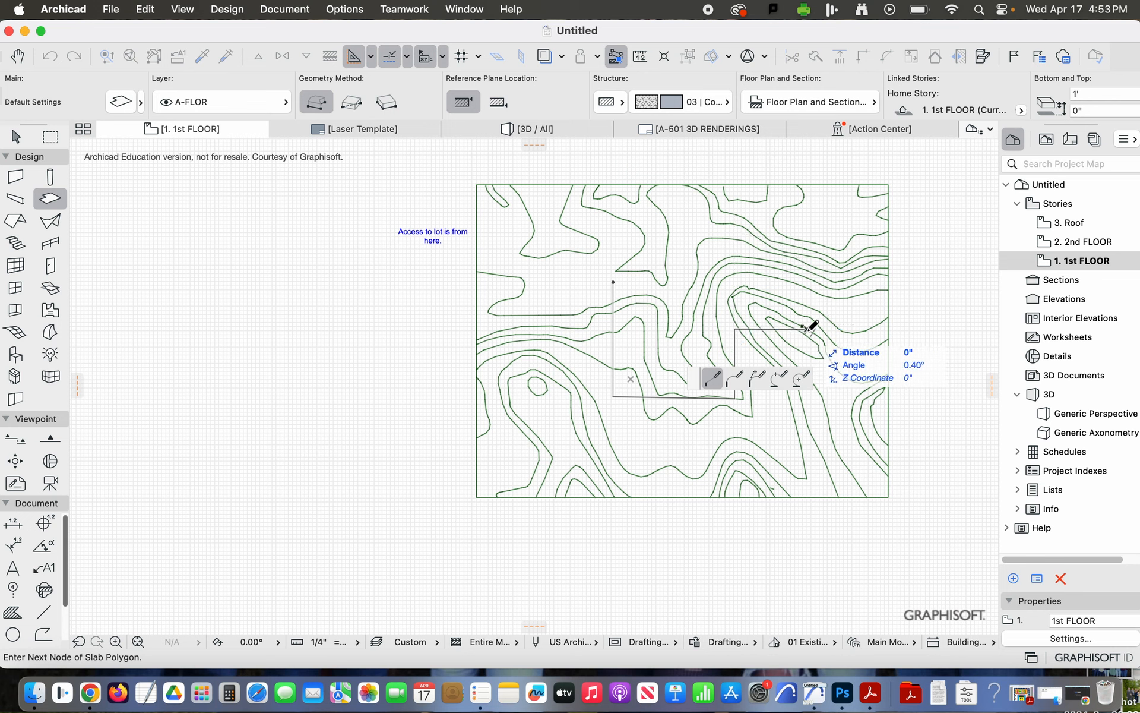
pyautogui.click(808, 278)
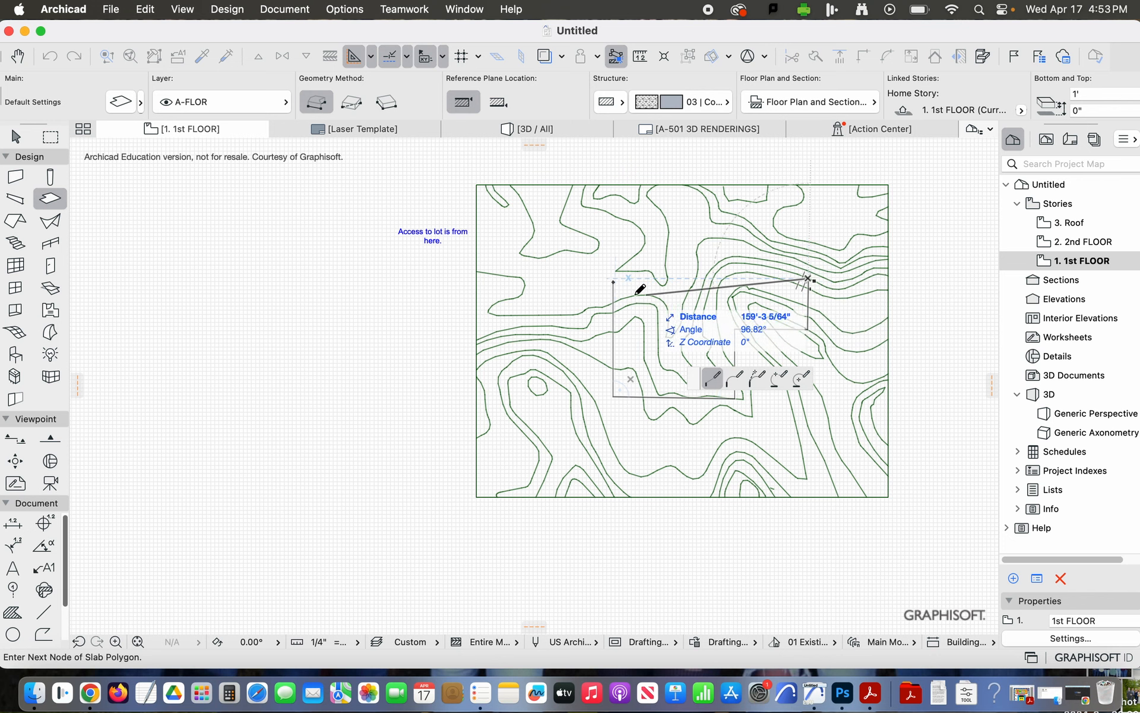
pyautogui.click(614, 282)
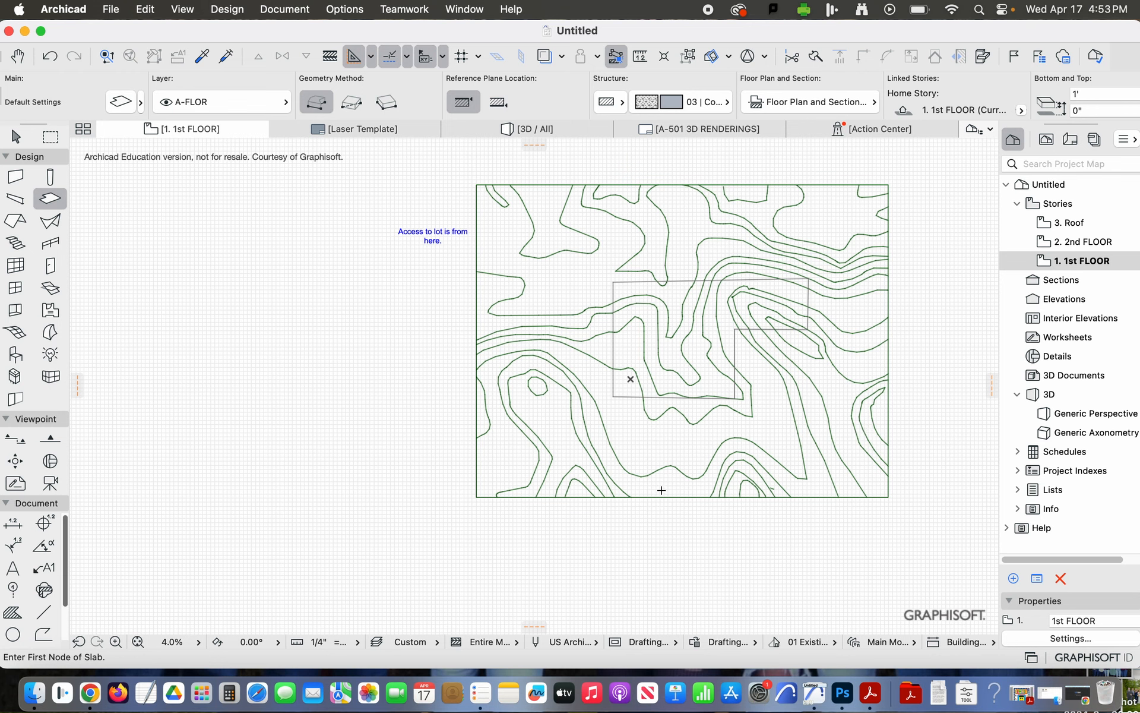
# Step: Orbit the 3D view to examine how the slab meets the terrain, and return to the 1st FLOOR plan
pyautogui.click(523, 129)
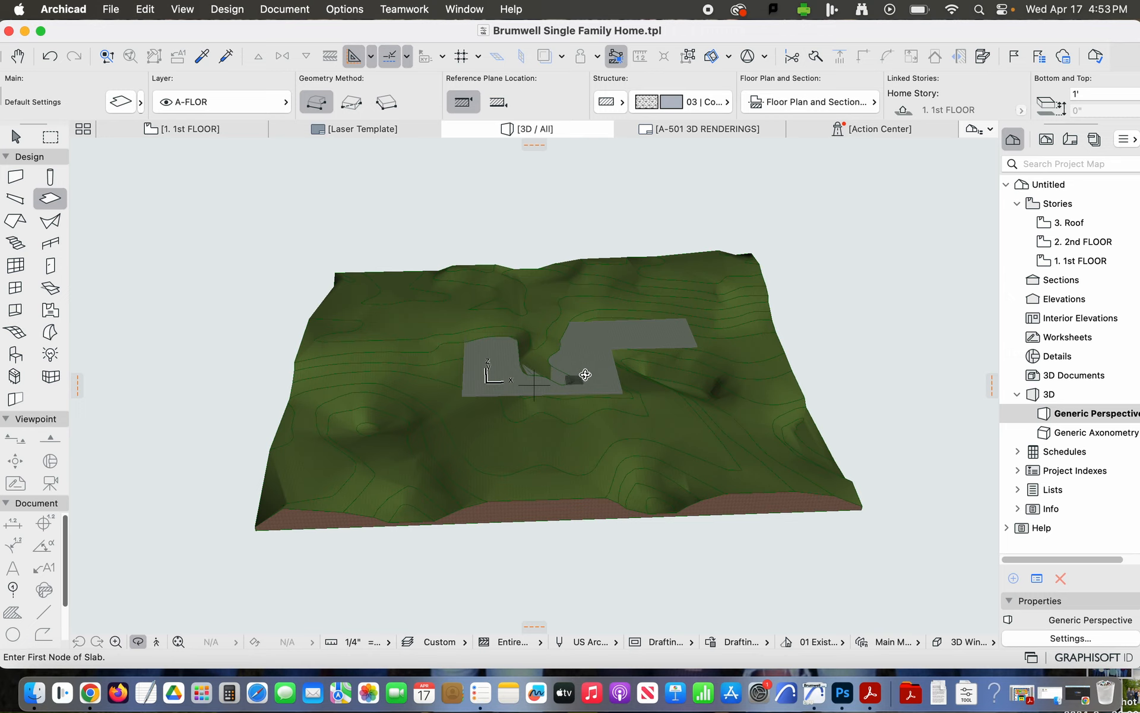
pyautogui.keyDown('shift'); pyautogui.moveTo(198, 437); pyautogui.dragTo(227, 473, button='middle'); pyautogui.keyUp('shift')
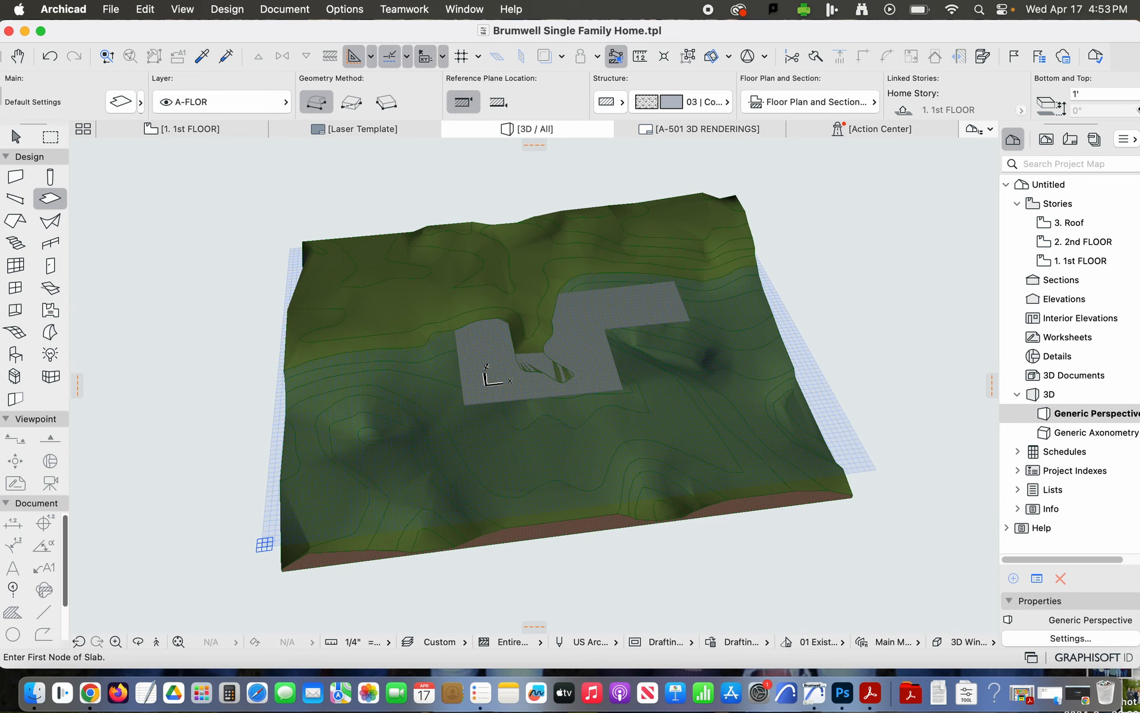
pyautogui.doubleClick(1081, 261)
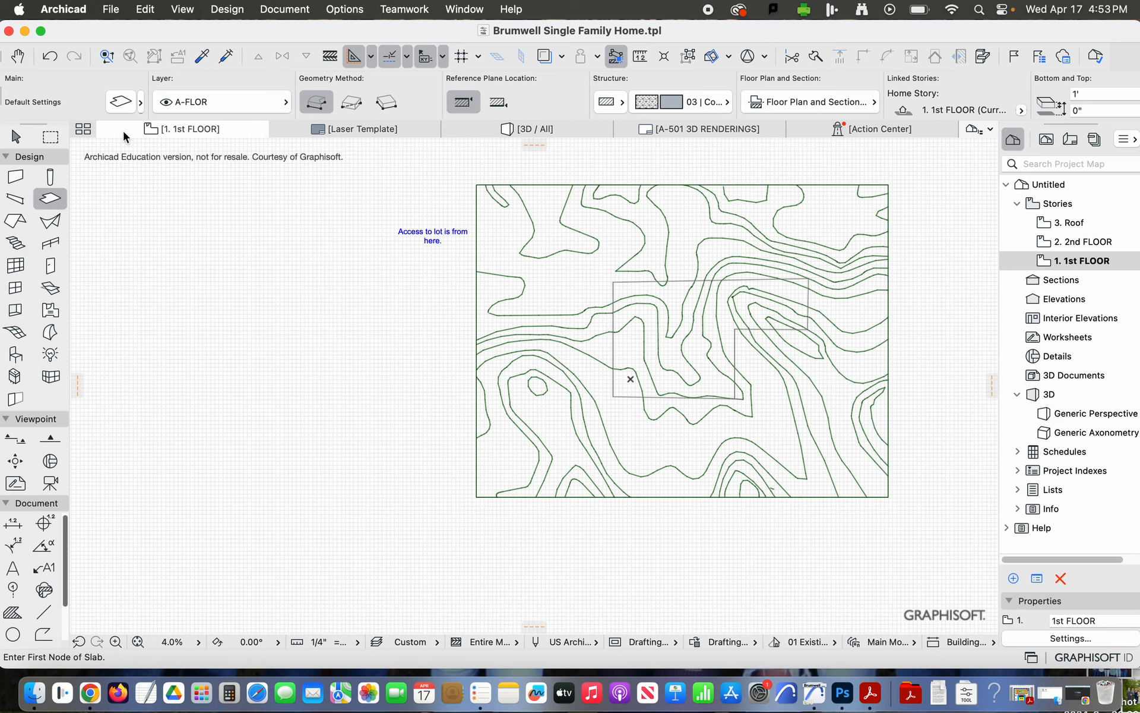
# Step: Select the terrain mesh on the plan and activate the Mesh tool with the polygonal geometry method
pyautogui.press('Escape')
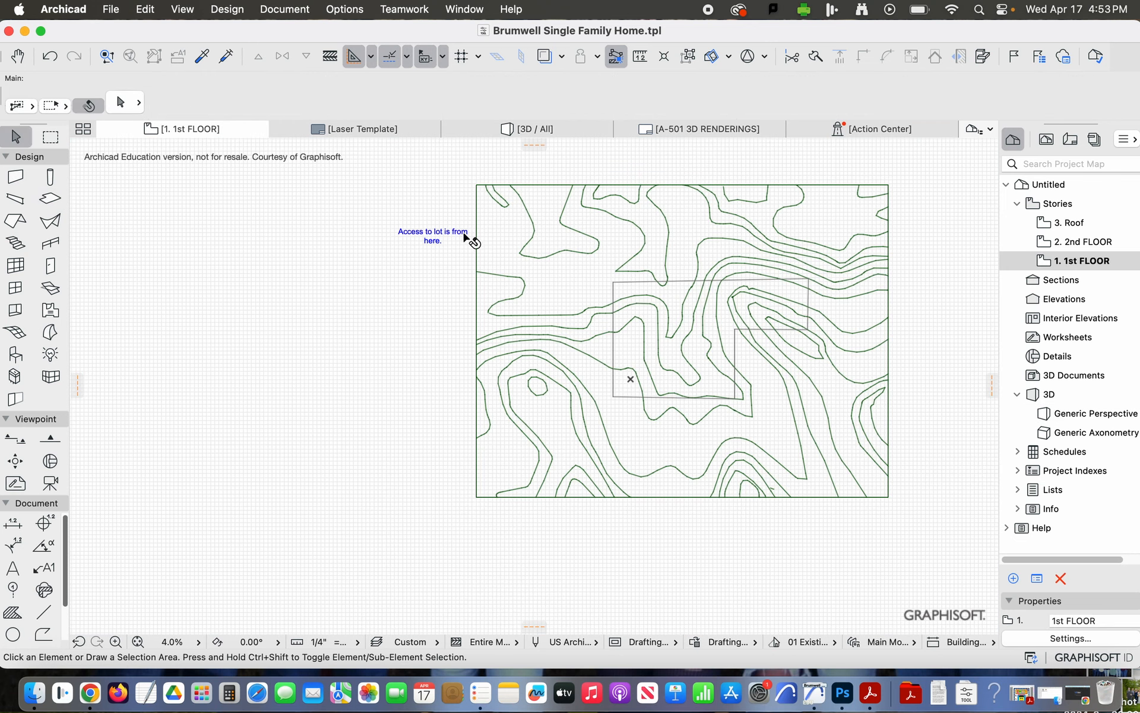
pyautogui.click(542, 277)
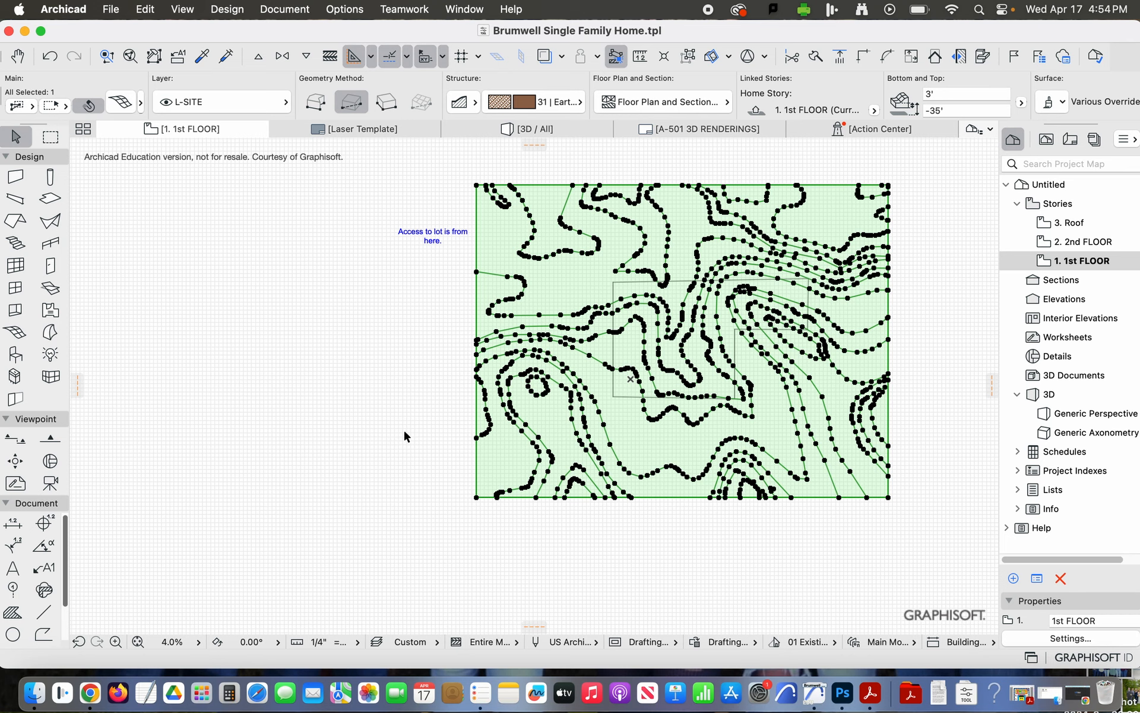
pyautogui.click(18, 333)
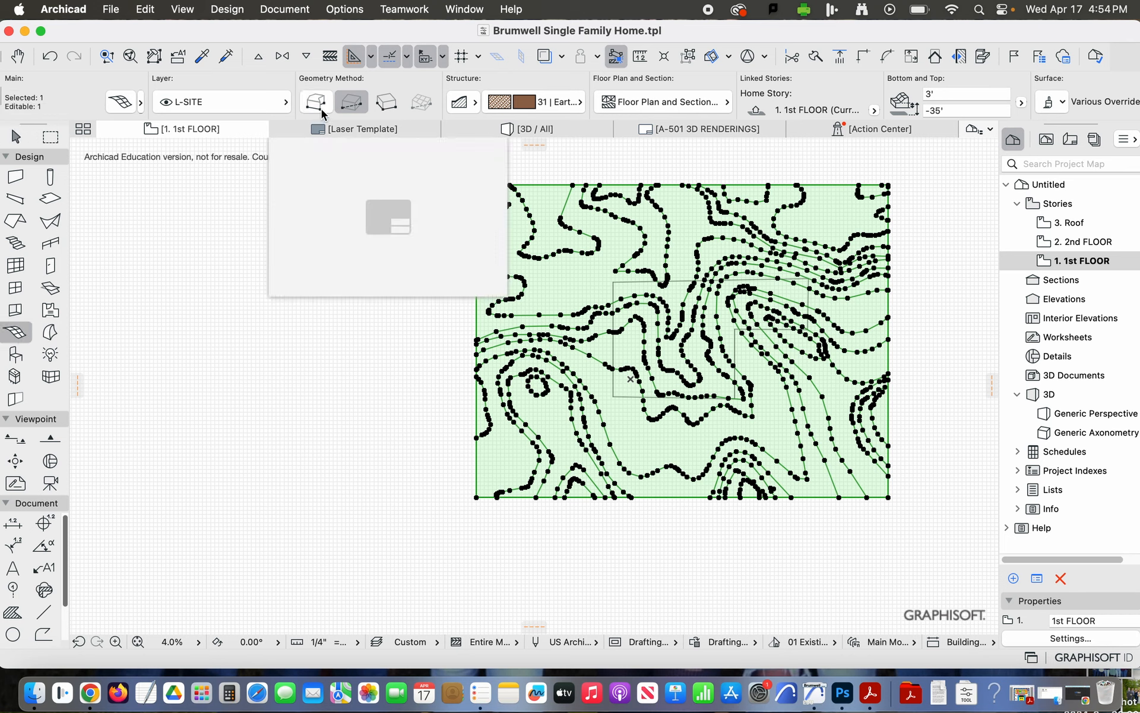
pyautogui.click(319, 107)
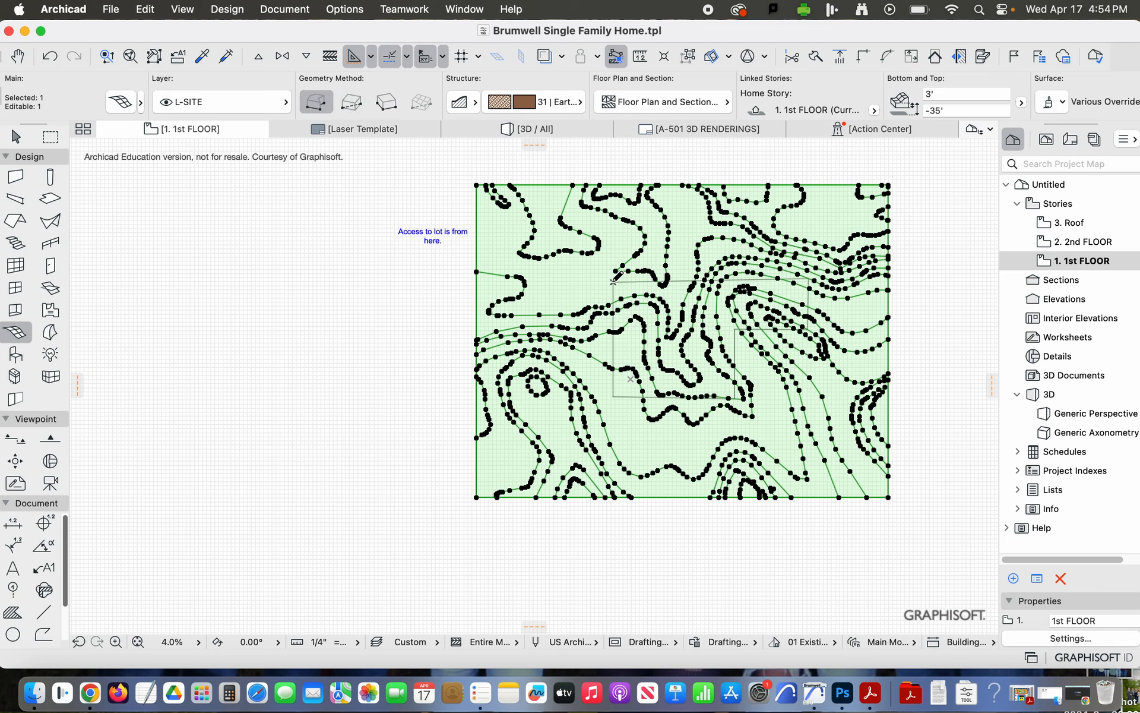
# Step: Trace the slab's L-shaped outline corner by corner on the terrain mesh and create a hole from it
pyautogui.click(613, 396)
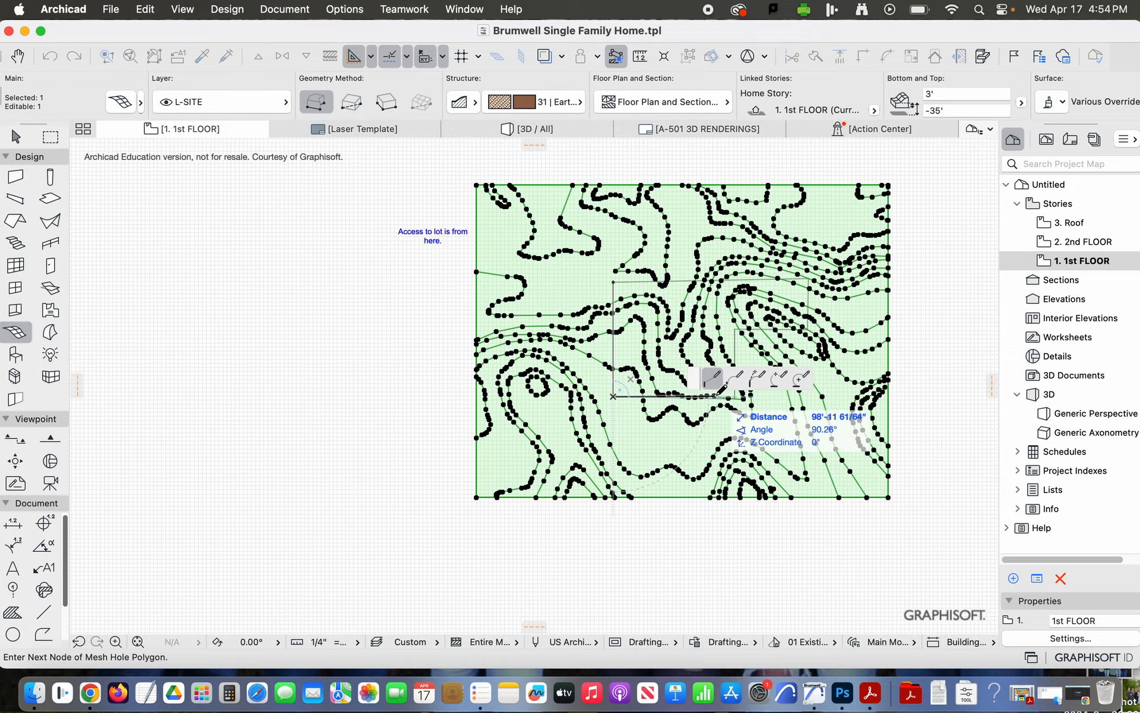
pyautogui.scroll(10, 719, 387)
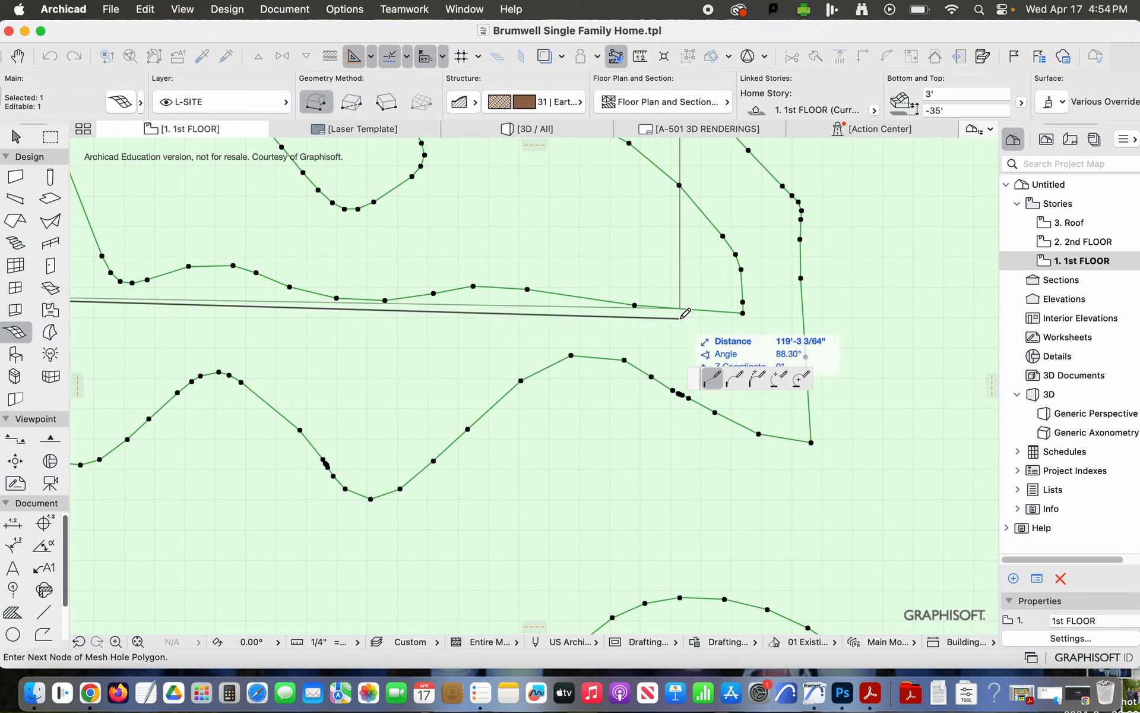
pyautogui.scroll(-5, 685, 306)
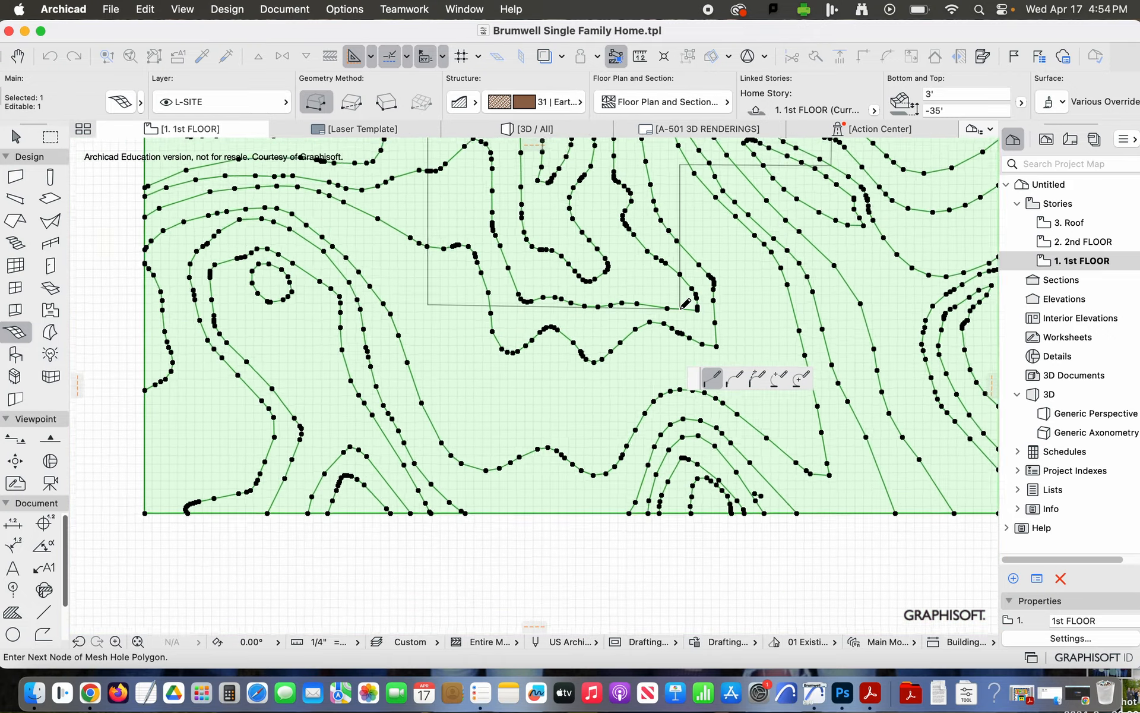
pyautogui.click(685, 306)
pyautogui.scroll(-5, 685, 306)
pyautogui.scroll(7, 678, 289)
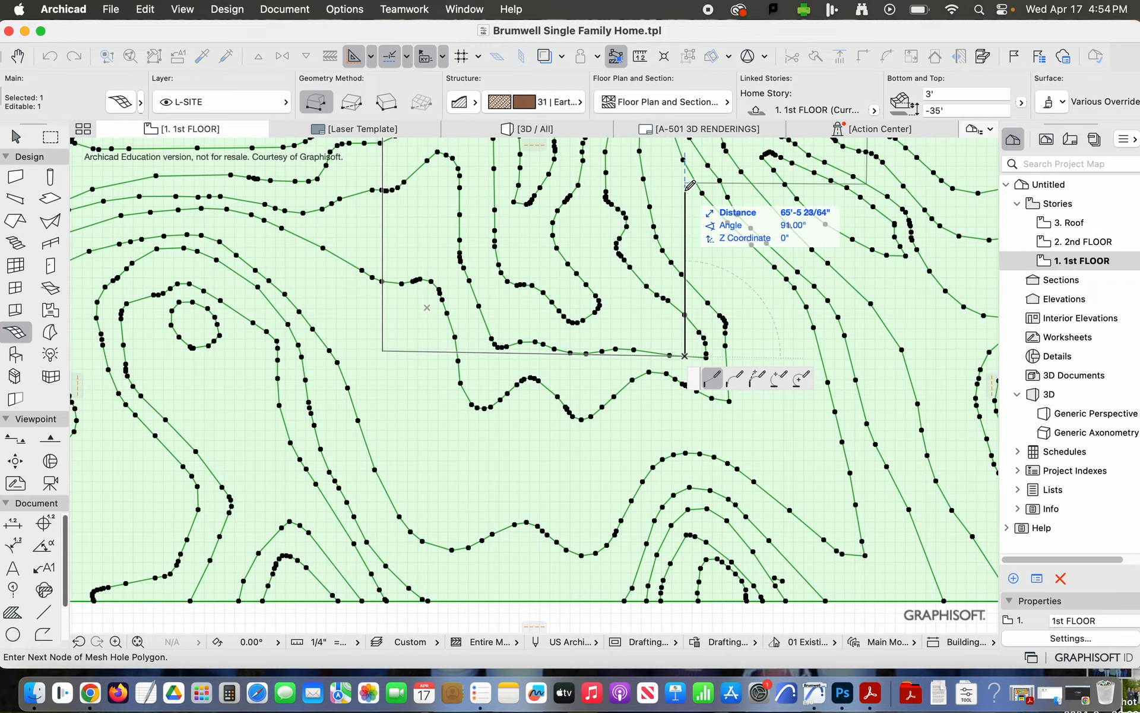
pyautogui.click(686, 183)
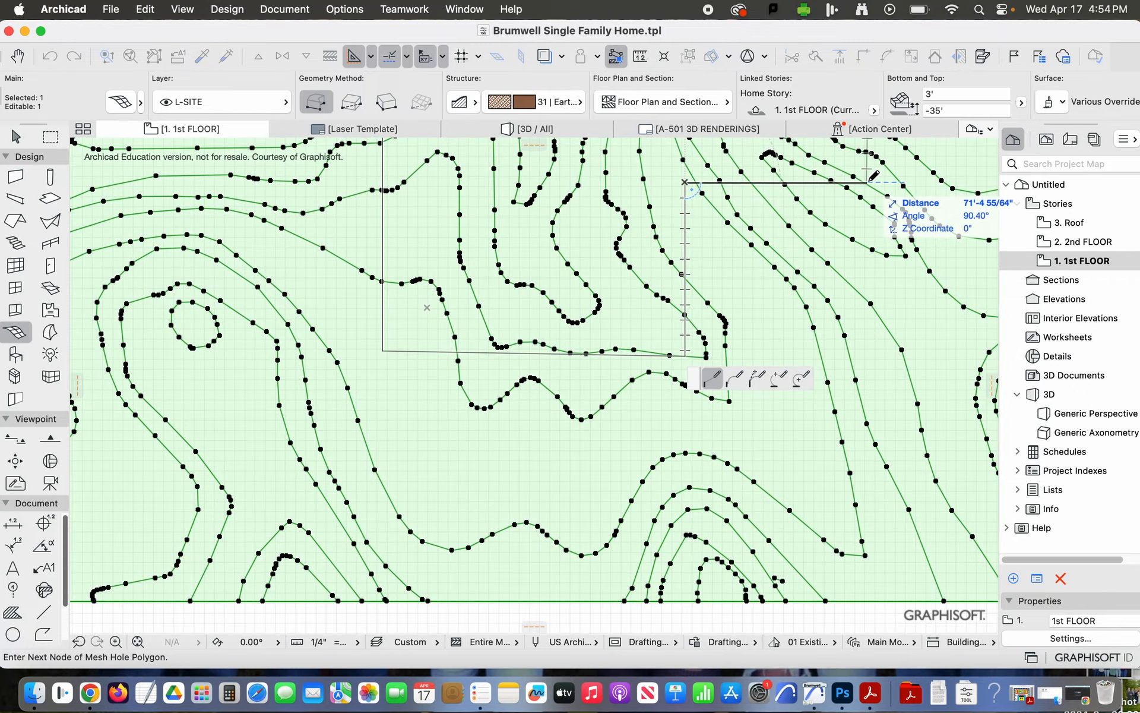
pyautogui.click(872, 180)
pyautogui.scroll(5, 867, 185)
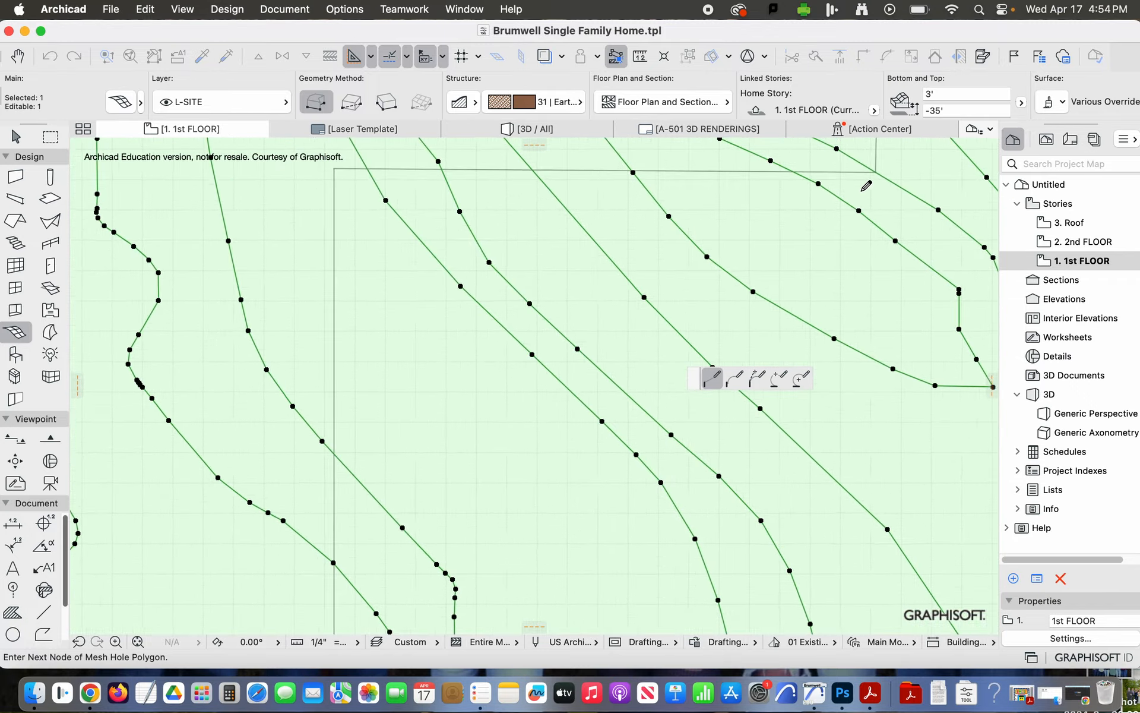
pyautogui.scroll(-8, 866, 186)
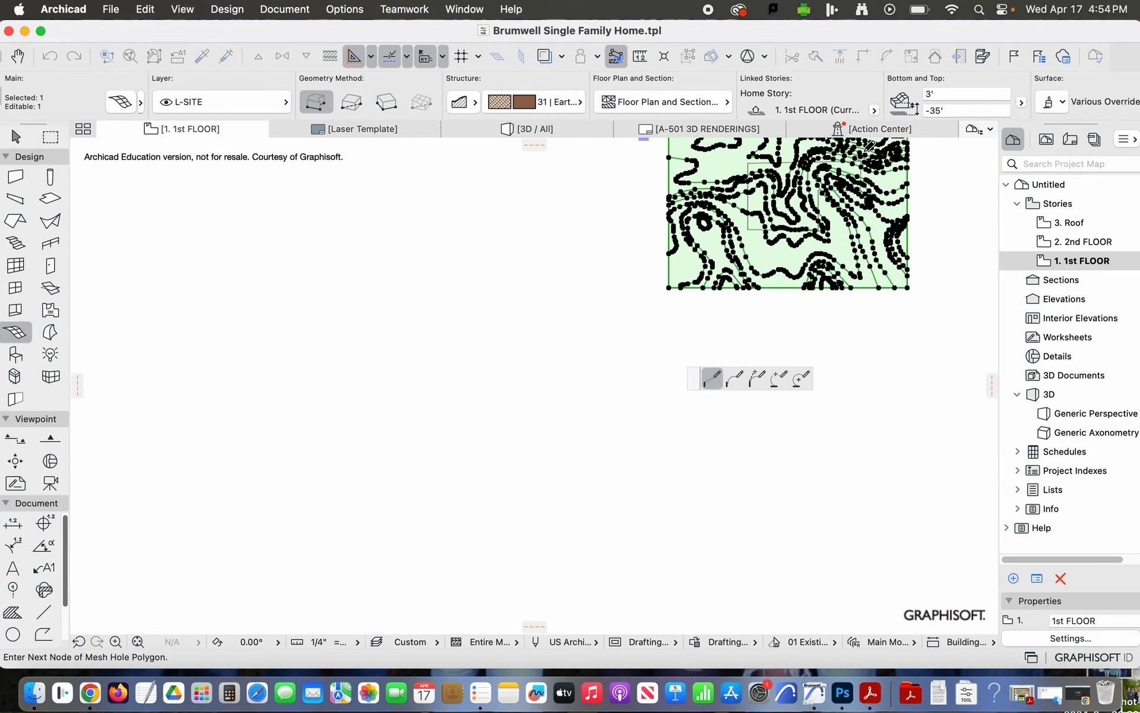
pyautogui.scroll(6, 868, 145)
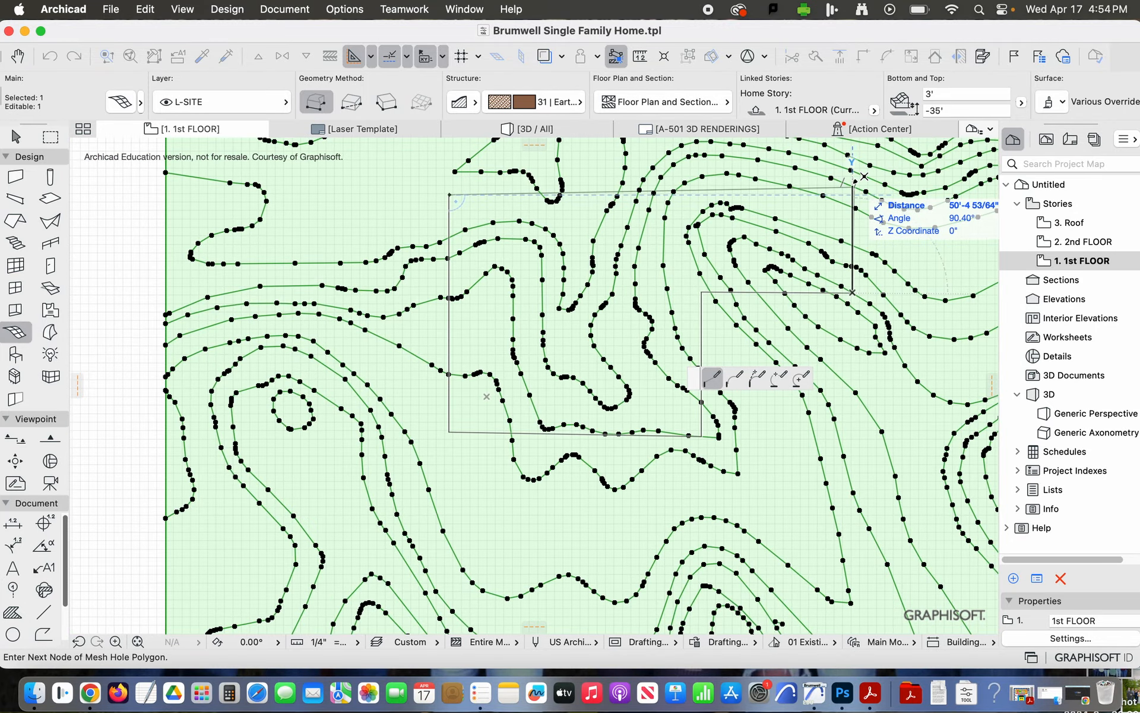
pyautogui.click(854, 186)
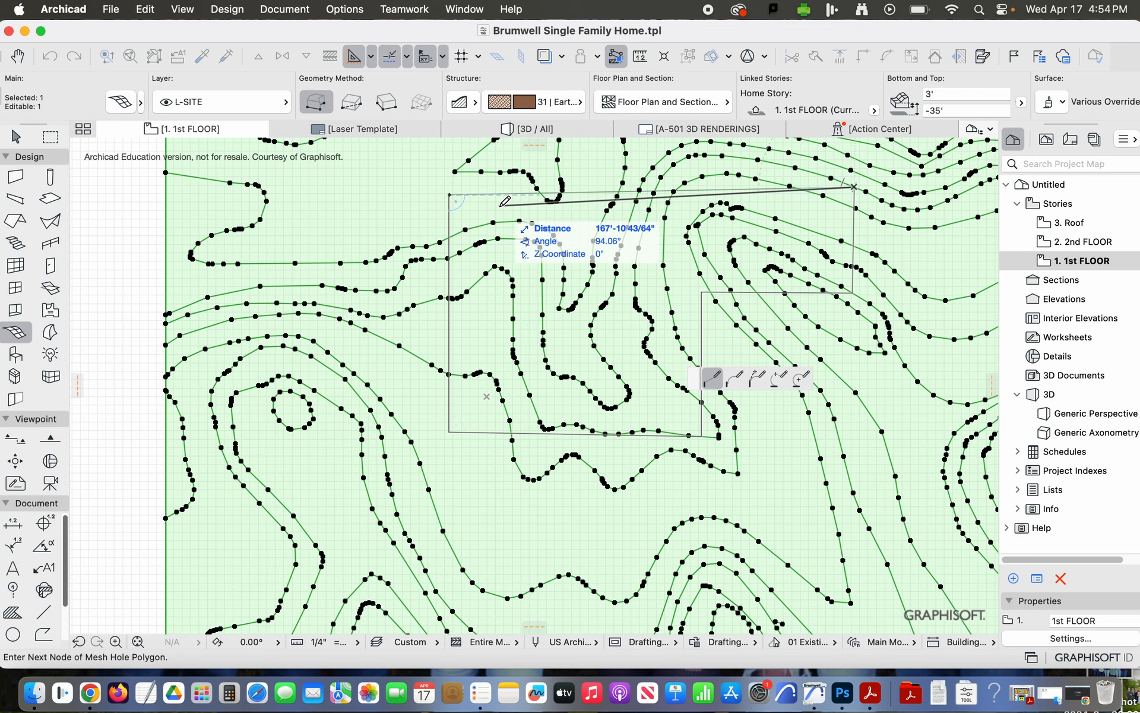
pyautogui.click(450, 195)
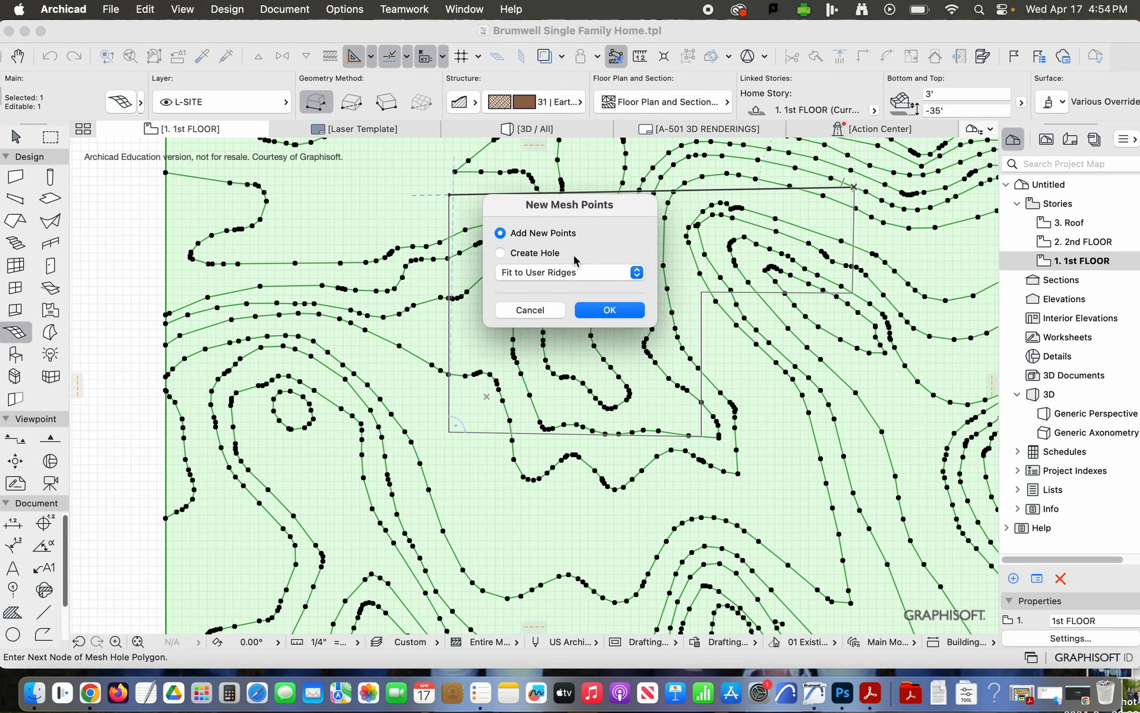
pyautogui.click(501, 253)
pyautogui.click(602, 311)
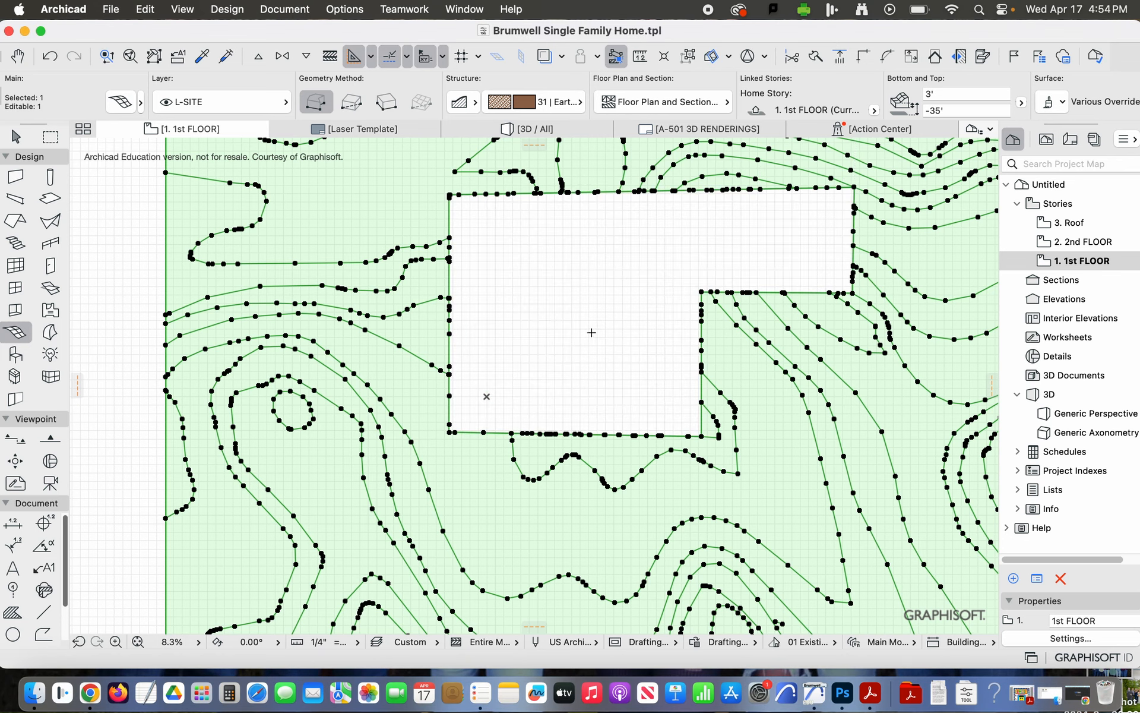
# Step: Orbit the model in 3D to examine the hole in the terrain around the slab
pyautogui.click(537, 129)
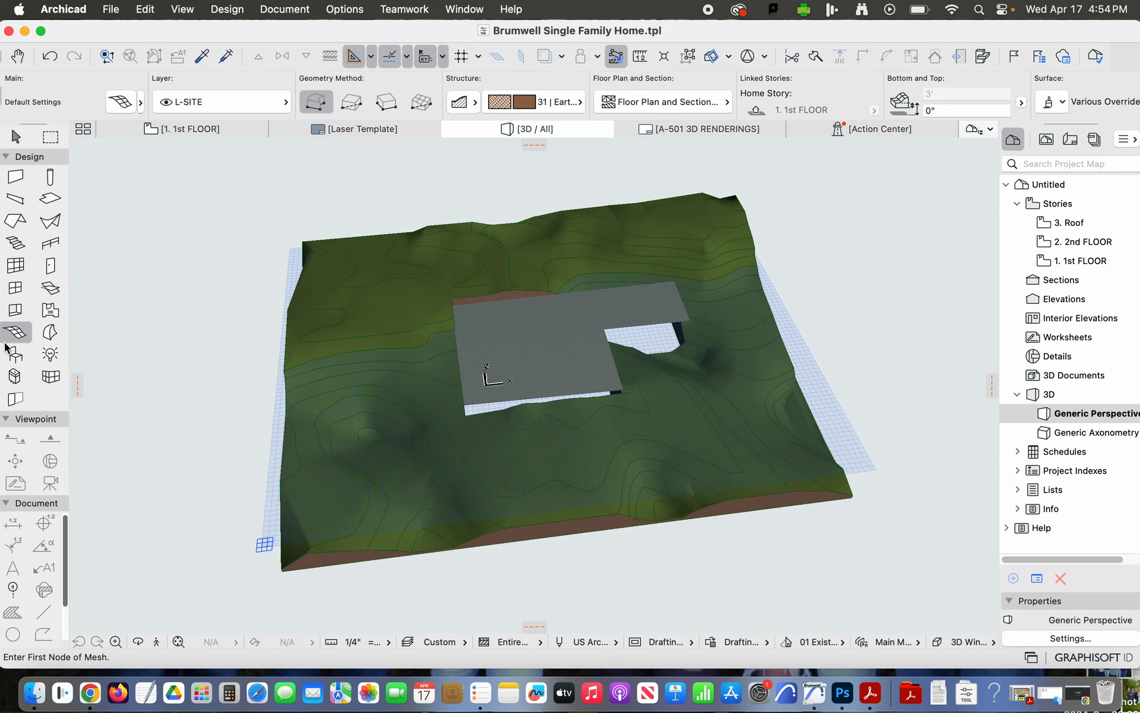
pyautogui.click(139, 643)
pyautogui.moveTo(208, 319); pyautogui.dragTo(465, 261)
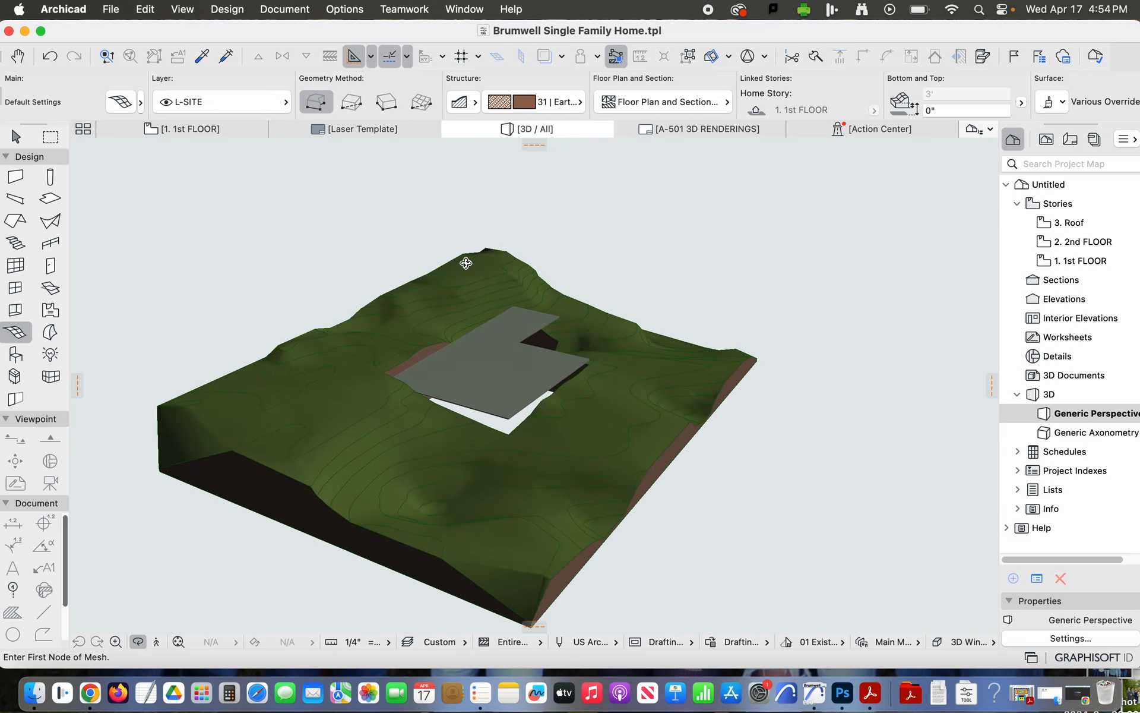
# Step: Select the terrain mesh in the 3D view and elevate a node at the hole's nearest corner up to the slab corner
pyautogui.press('Escape')
pyautogui.press('Escape')
pyautogui.click(342, 422)
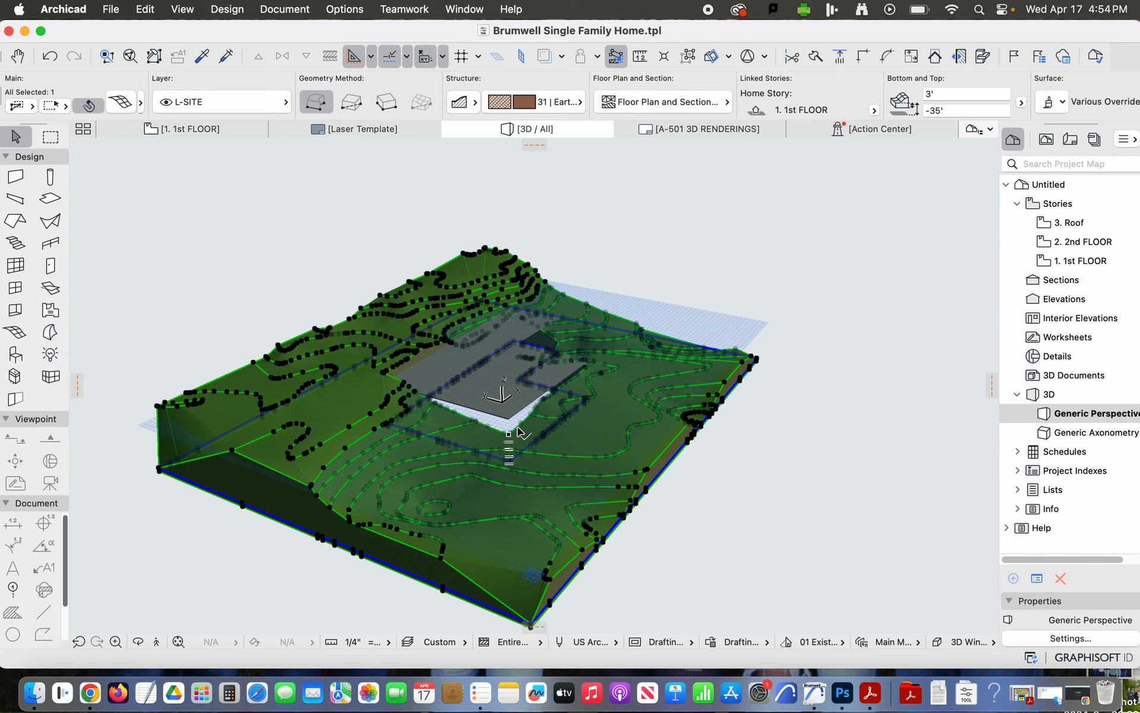
pyautogui.scroll(10, 510, 457)
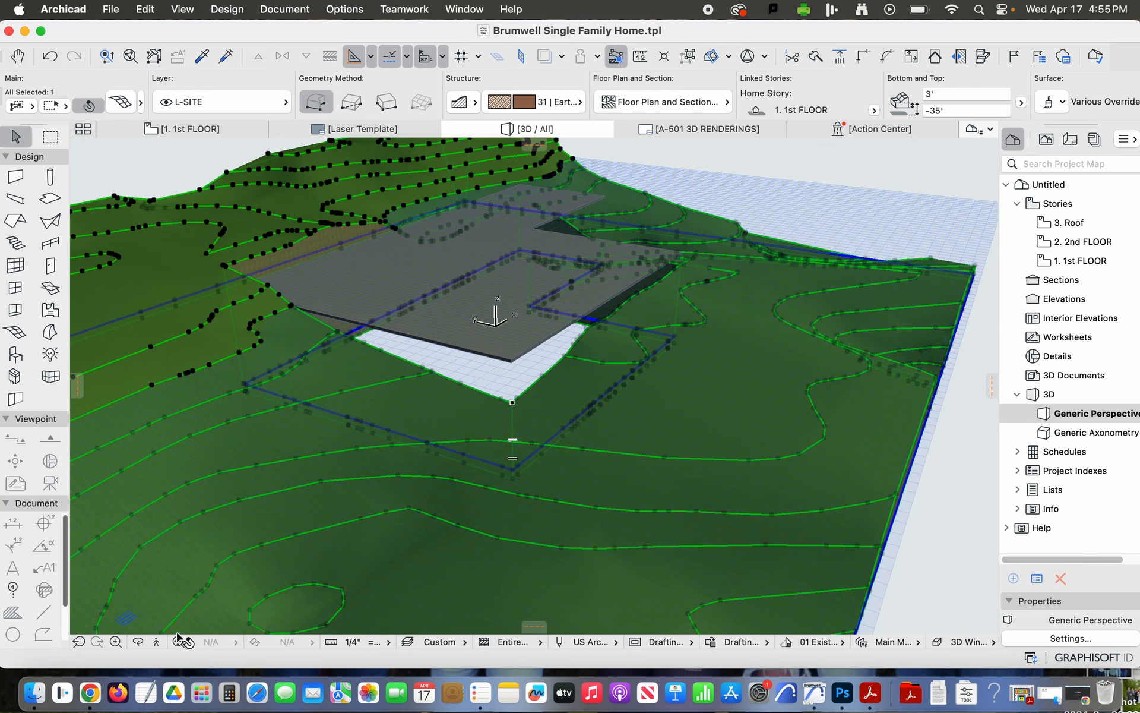
pyautogui.click(137, 642)
pyautogui.moveTo(564, 464)
pyautogui.mouseDown()
pyautogui.moveTo(557, 533)
pyautogui.moveTo(556, 464)
pyautogui.mouseUp()
pyautogui.press('Escape')
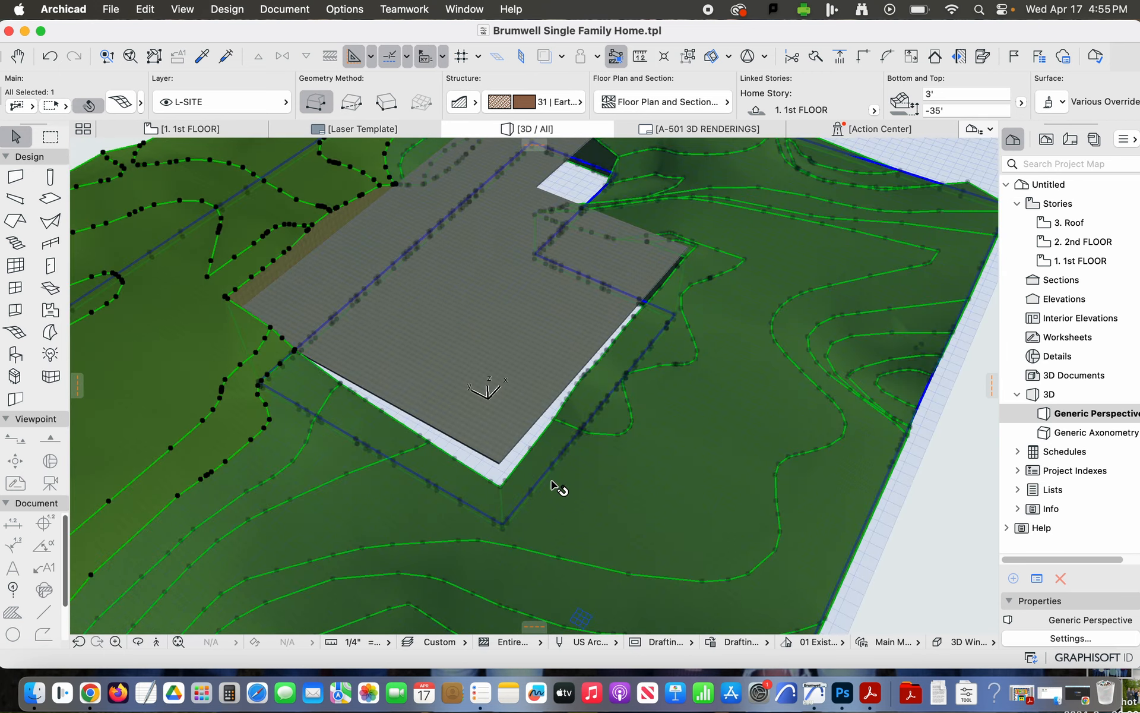
pyautogui.click(502, 489)
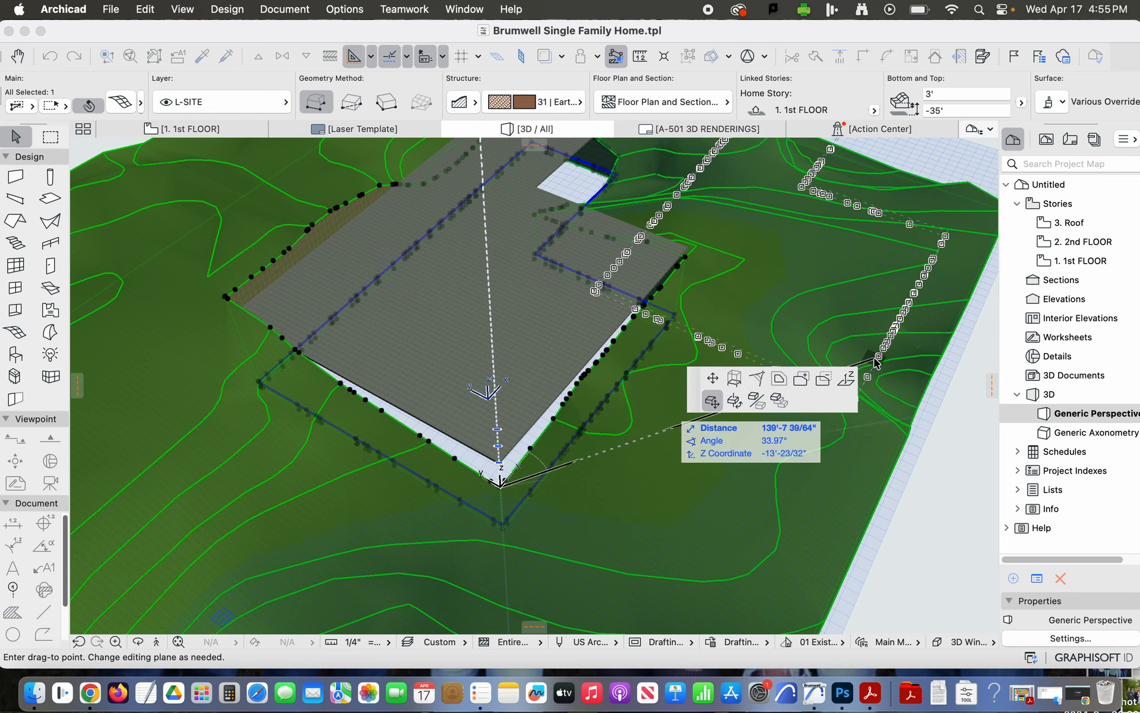
pyautogui.click(850, 383)
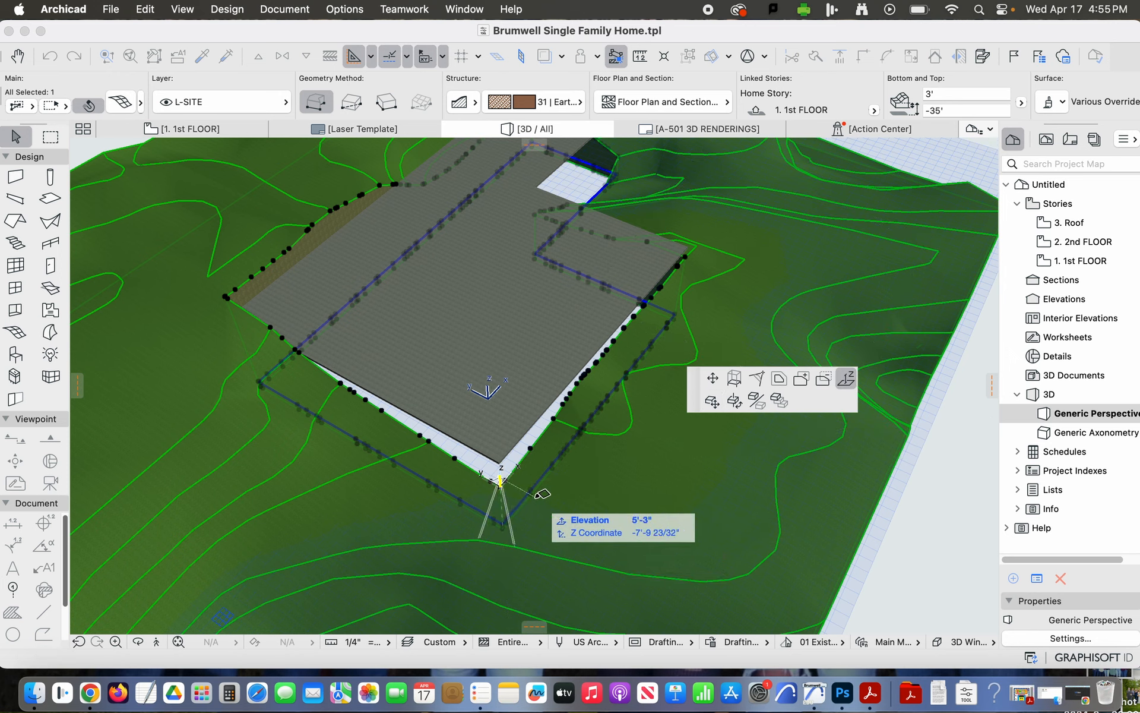
pyautogui.click(506, 468)
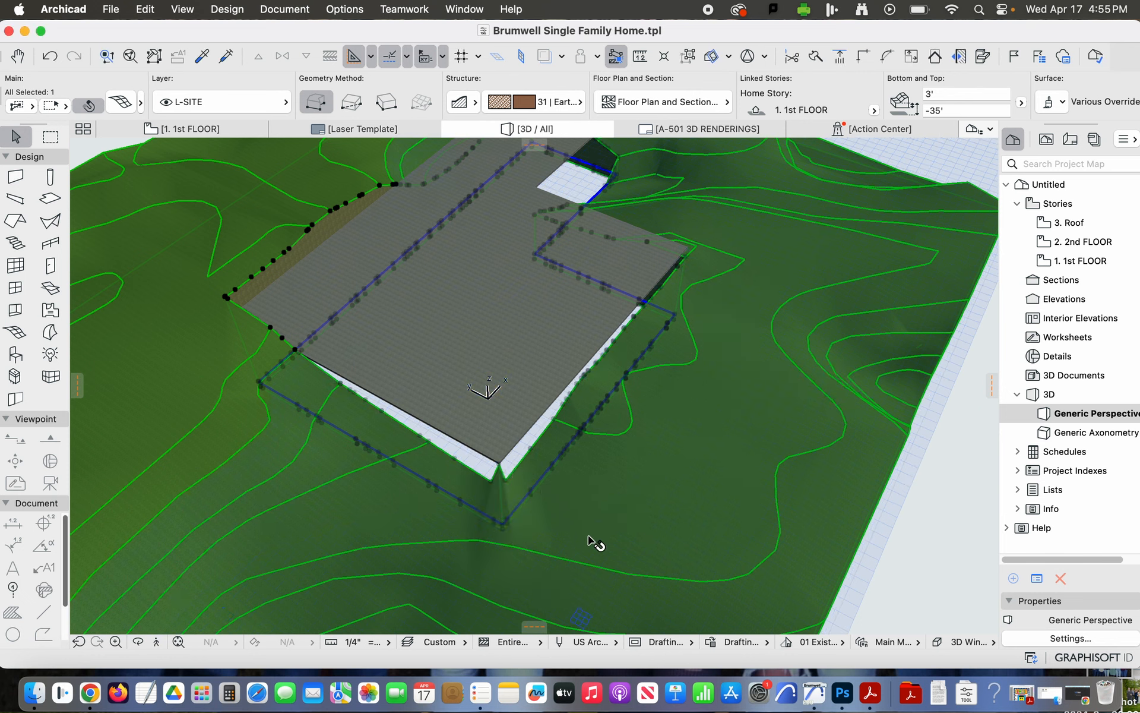
# Step: Elevate four hole-edge nodes leading away from the near corner along the slab's front-left edge, raising the first to Z -1'
pyautogui.click(494, 477)
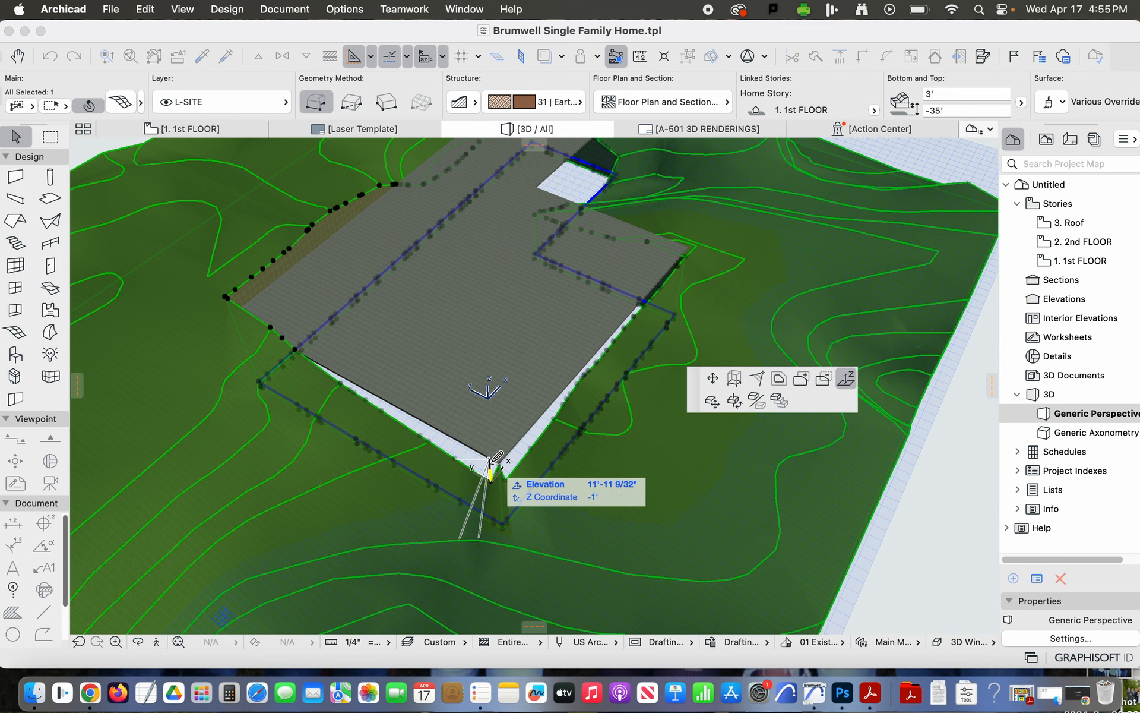
pyautogui.click(492, 460)
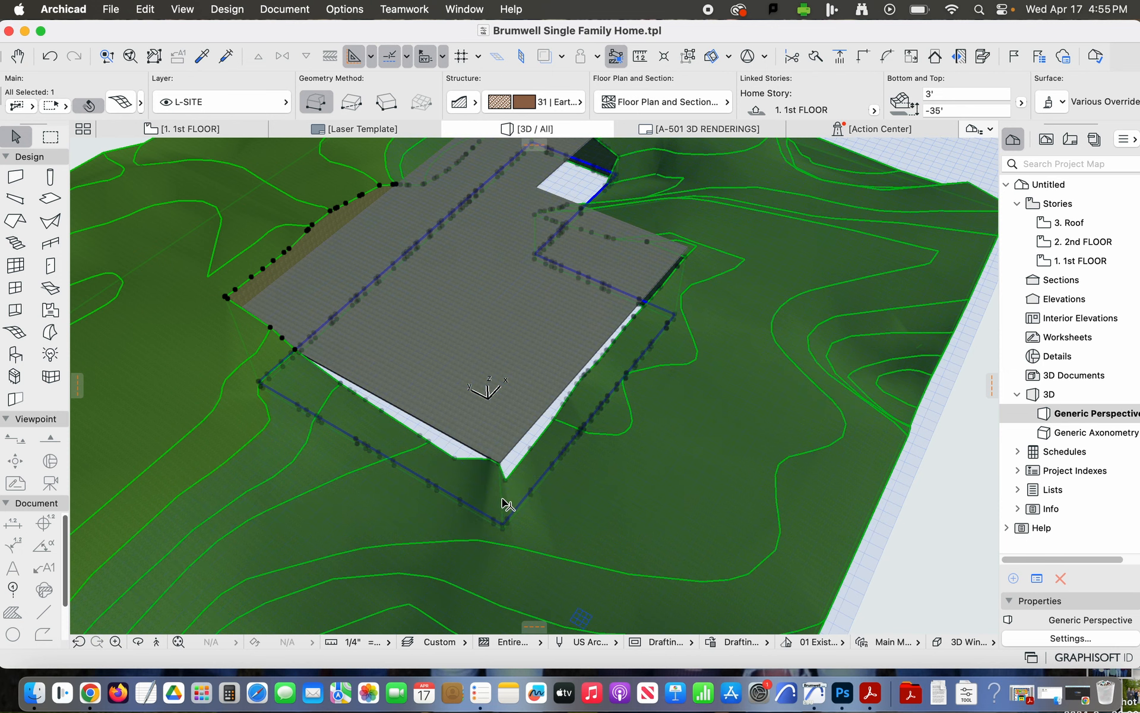
pyautogui.click(456, 458)
pyautogui.click(458, 445)
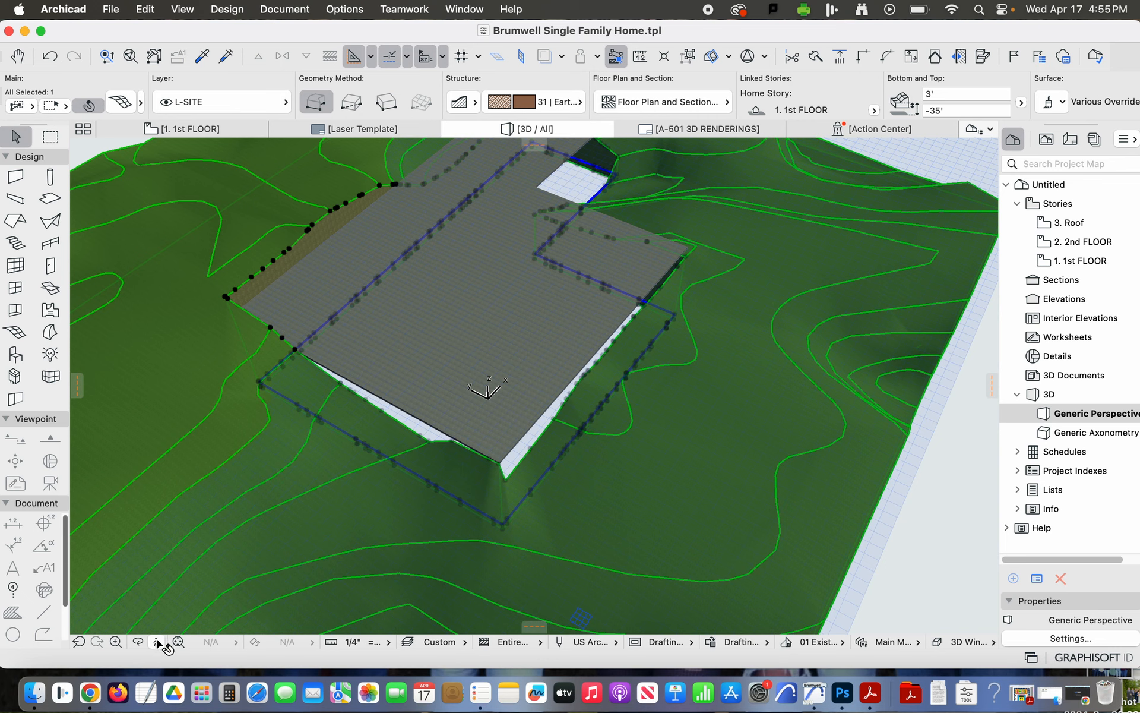
pyautogui.click(428, 437)
pyautogui.click(425, 440)
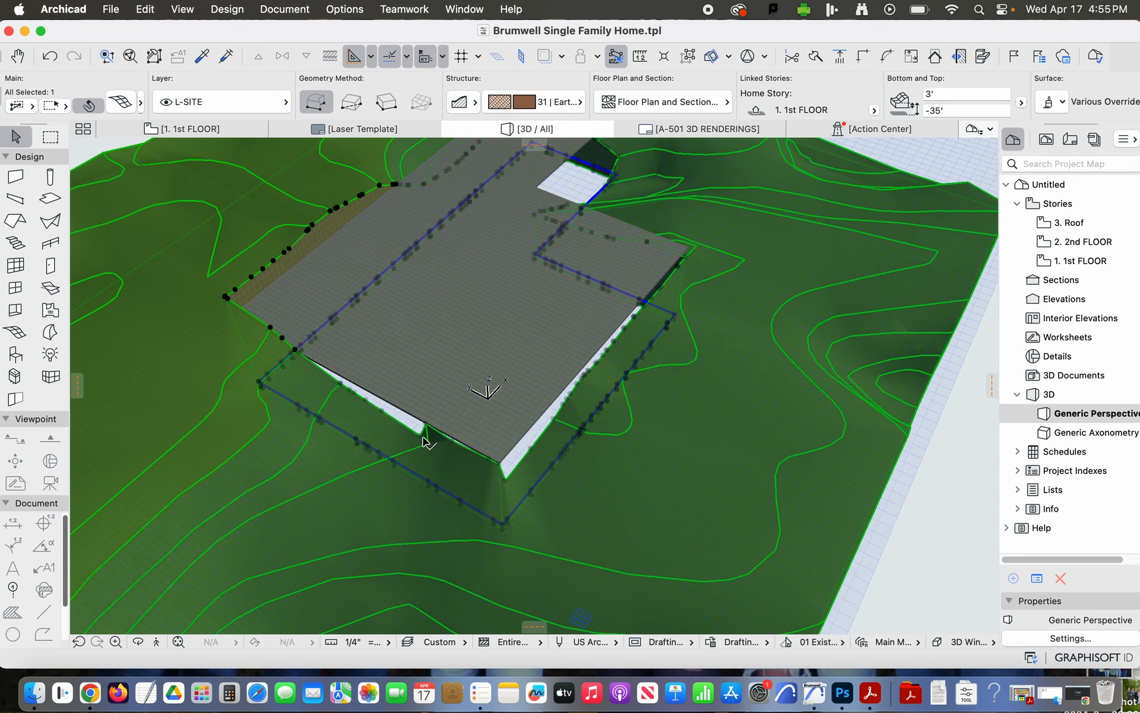
pyautogui.click(420, 428)
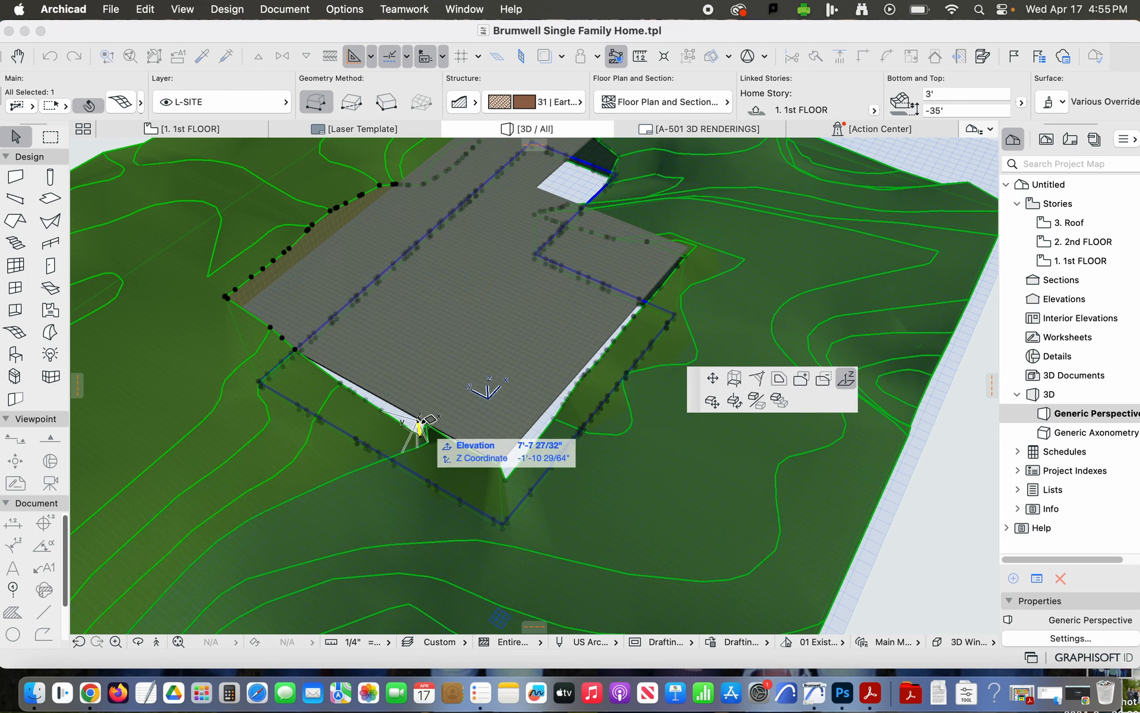
pyautogui.click(421, 426)
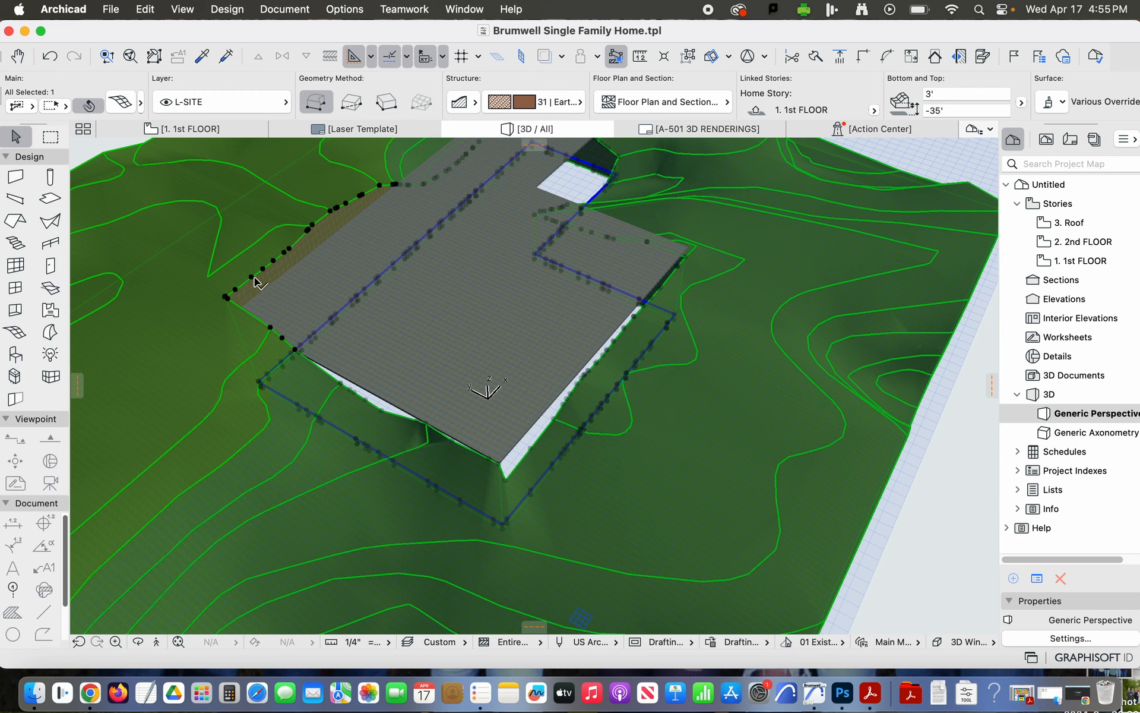
# Step: Lower three terrain nodes along the hole's uphill edge, near the slab's far-left corner, down toward the slab
pyautogui.click(254, 280)
pyautogui.click(257, 293)
pyautogui.click(263, 269)
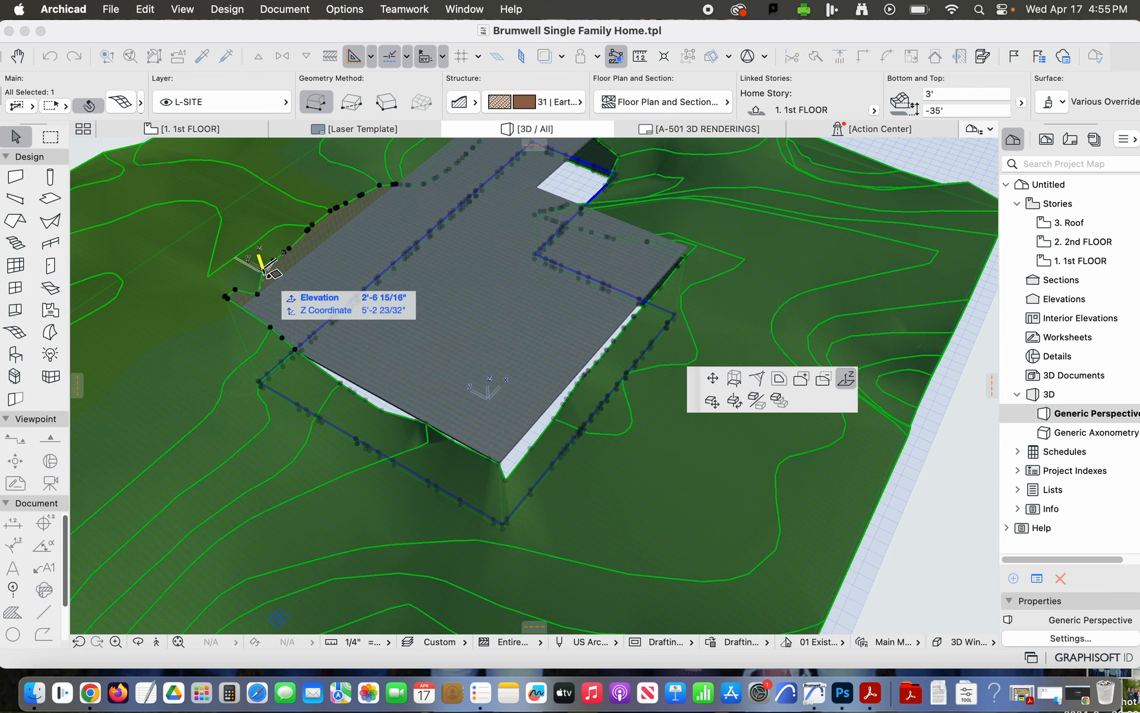
pyautogui.click(269, 286)
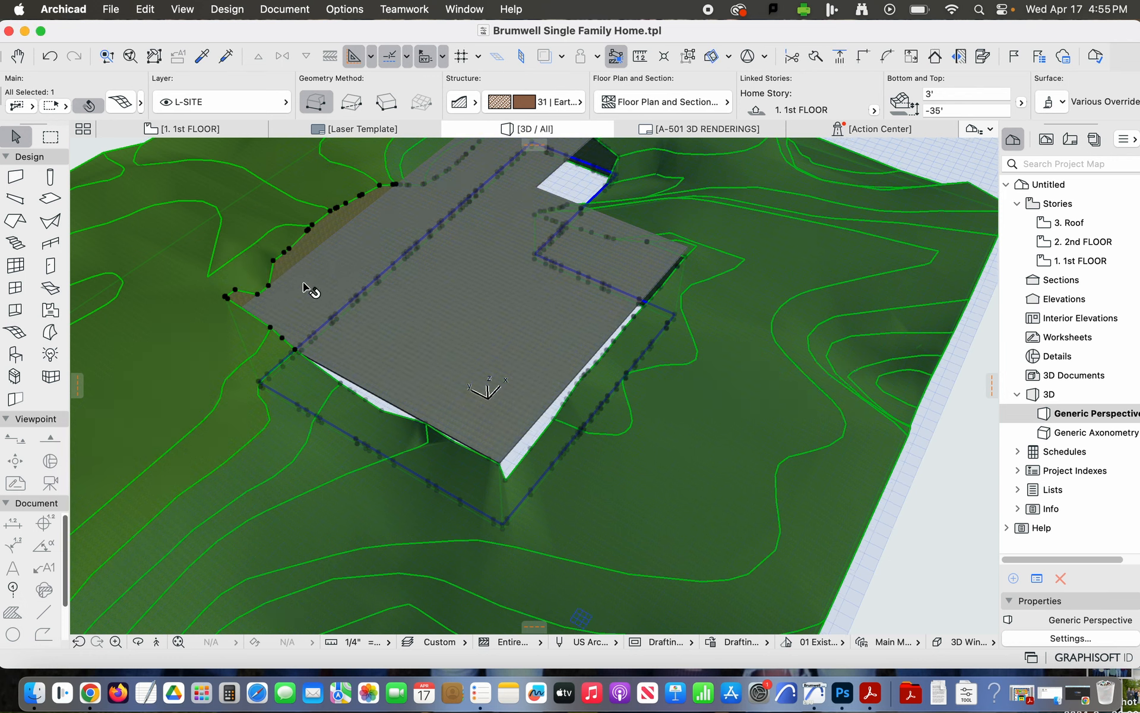
pyautogui.click(237, 292)
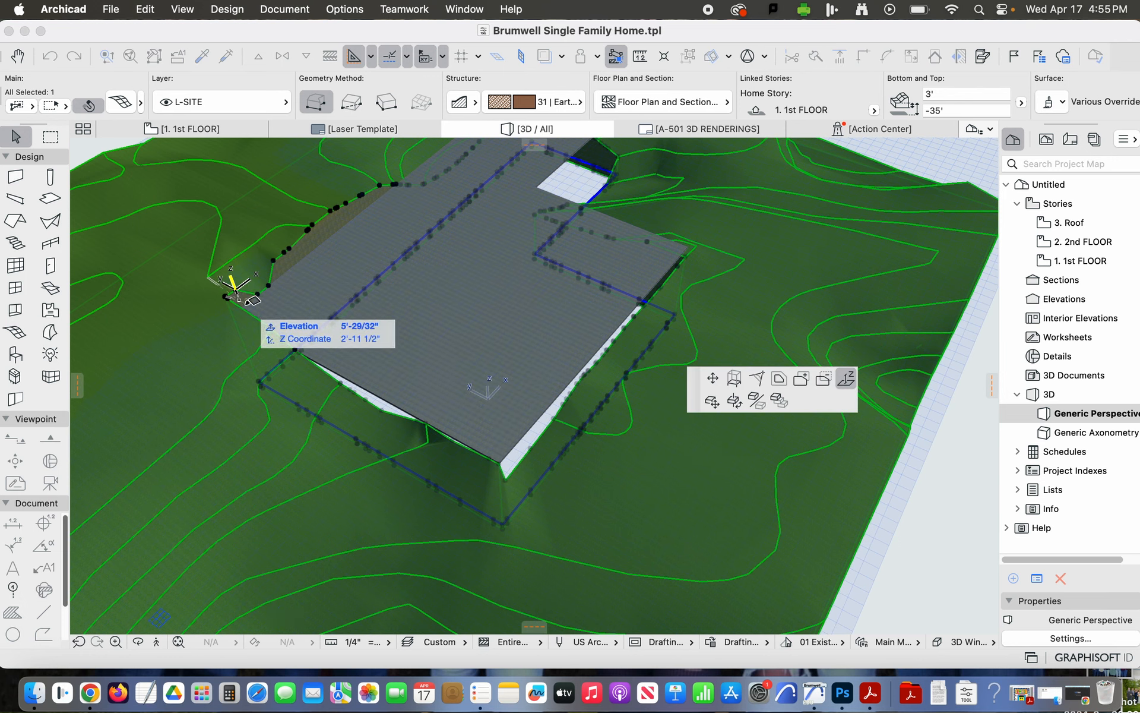
pyautogui.click(239, 300)
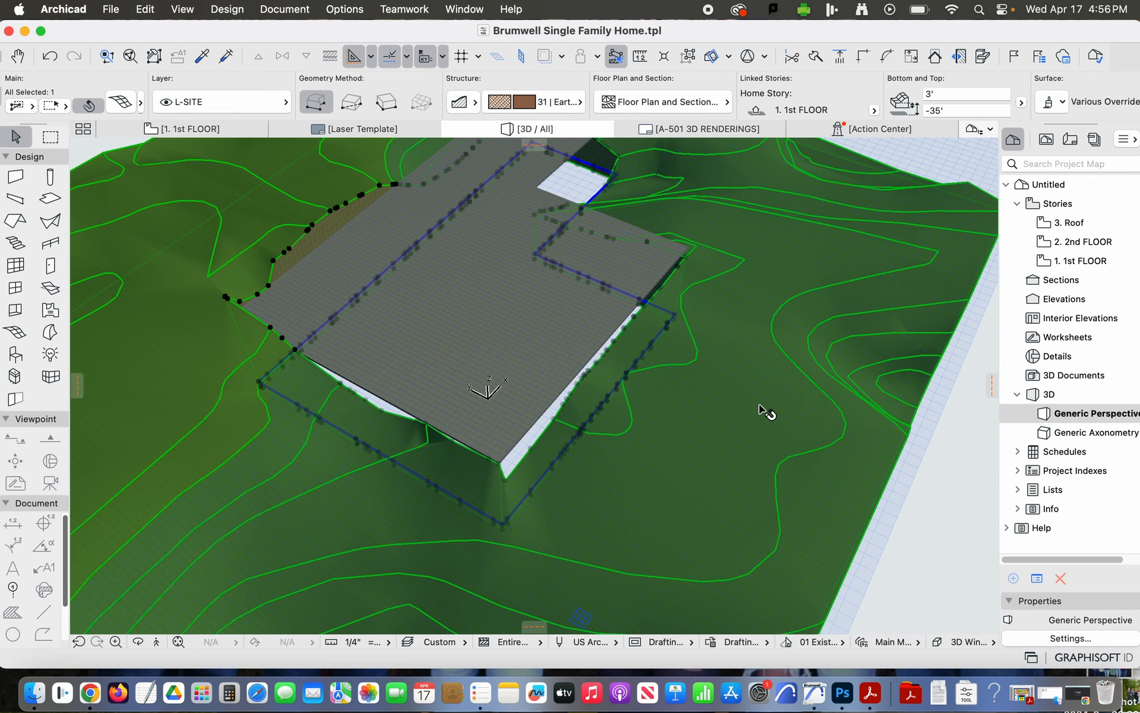
# Step: Elevate three hole-edge nodes from the near corner along the slab's front-right edge to meet the slab, the last at Z -1'
pyautogui.click(506, 480)
pyautogui.click(503, 456)
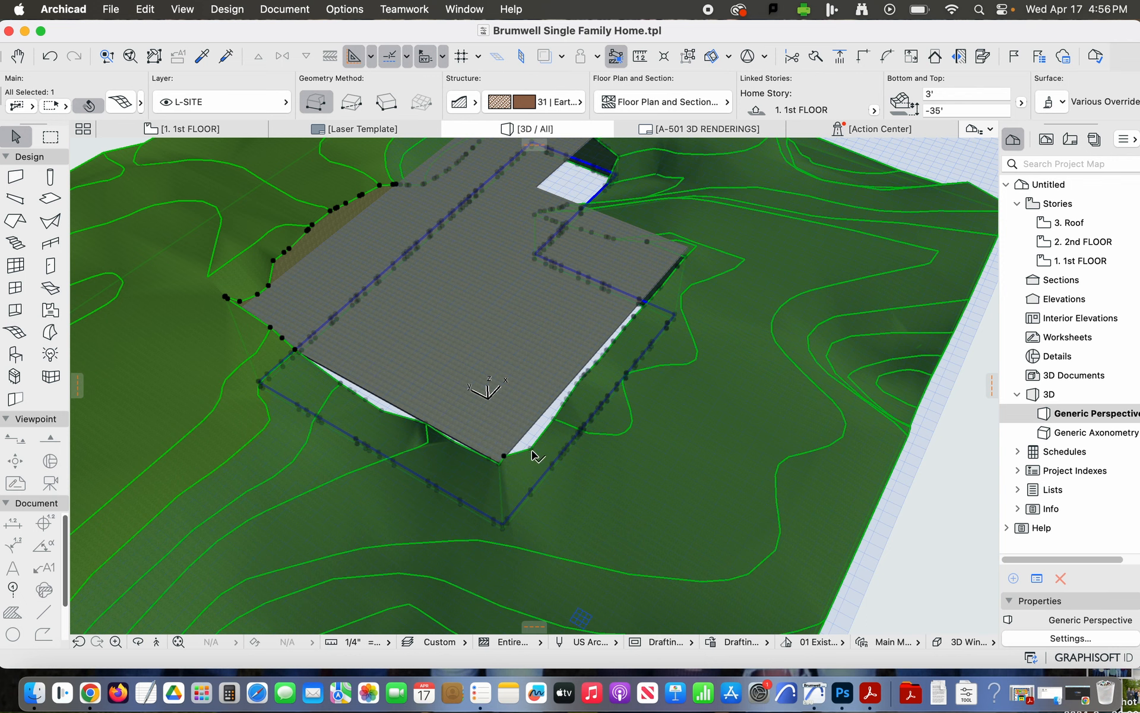
pyautogui.click(533, 455)
pyautogui.click(551, 445)
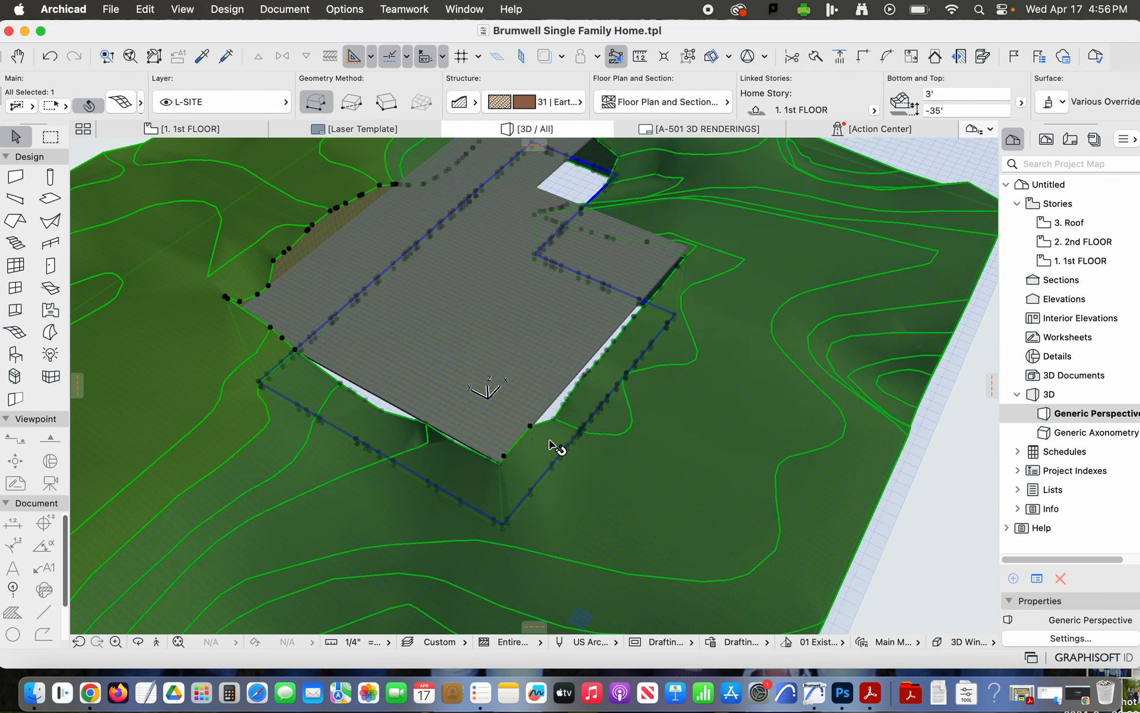
pyautogui.click(554, 413)
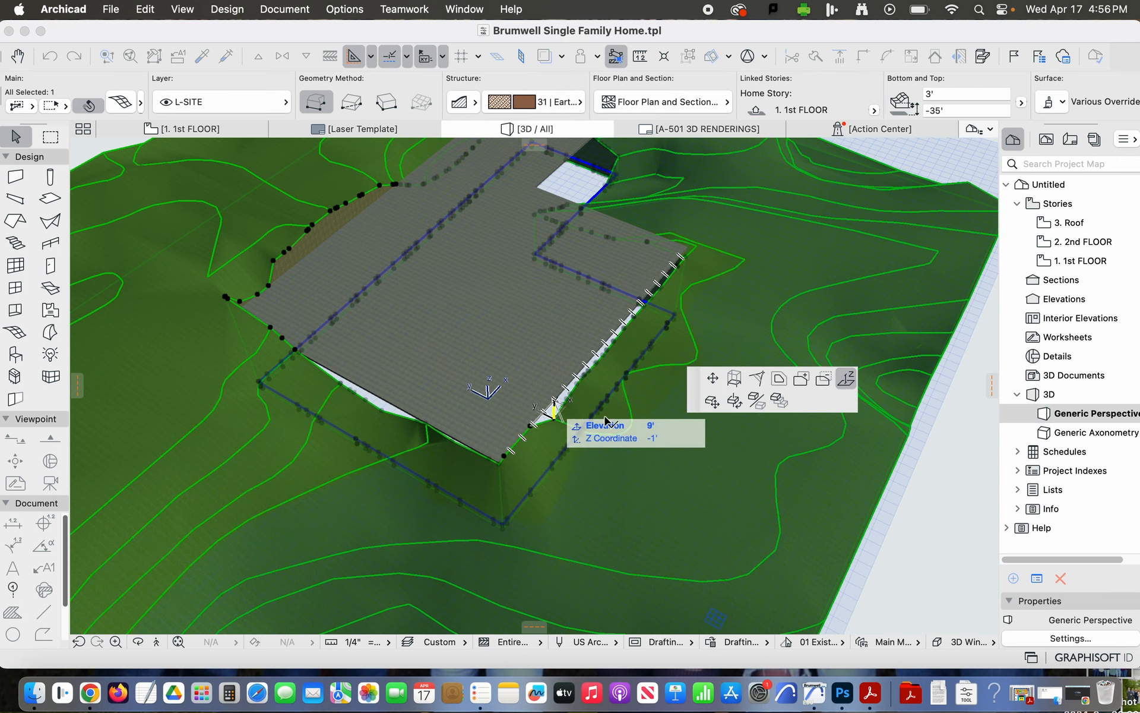
pyautogui.click(605, 420)
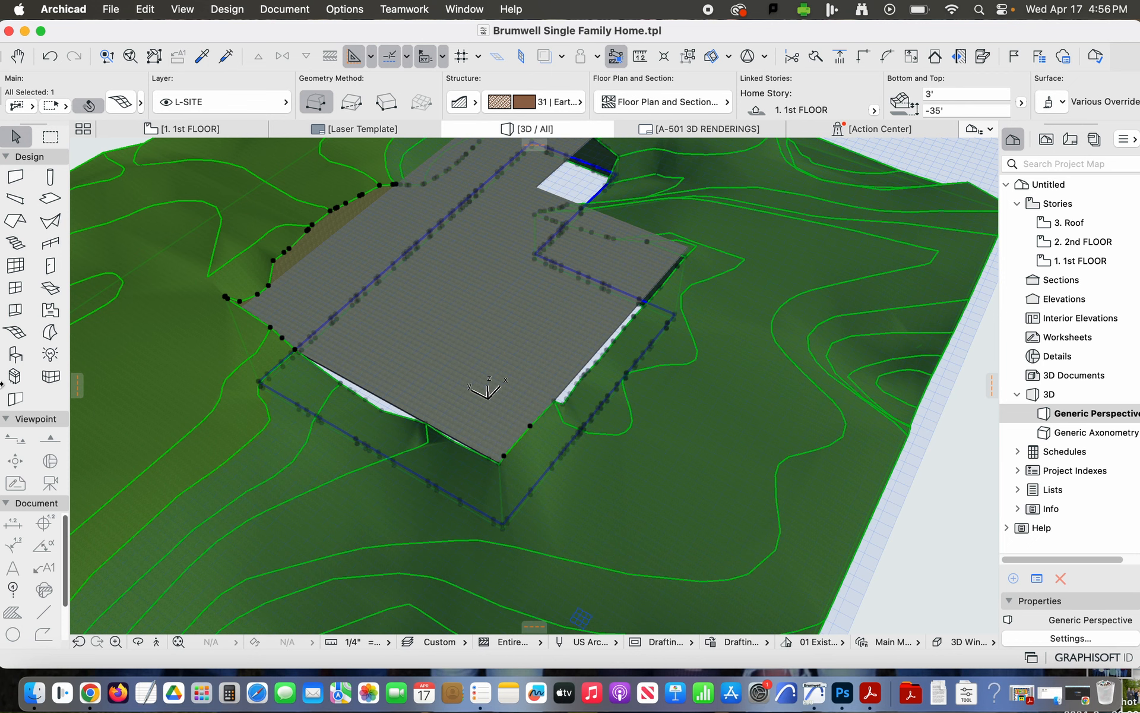
# Step: Return to the 1st FLOOR plan and examine the slab's outline within the lot
pyautogui.doubleClick(1089, 264)
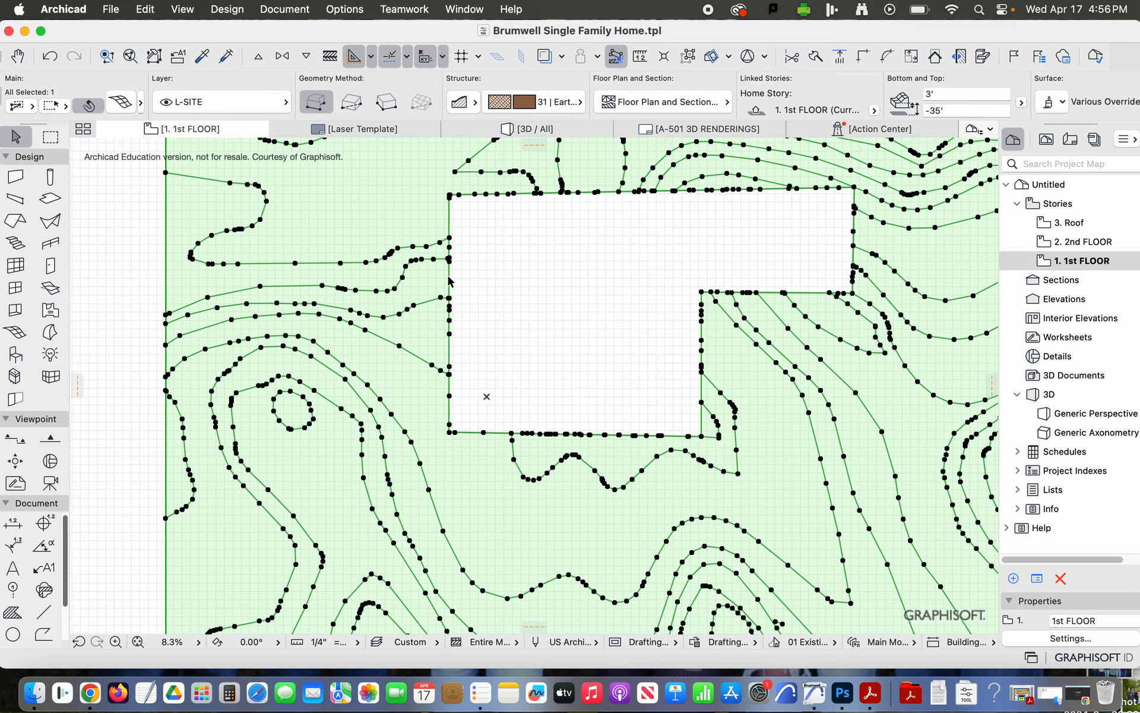
pyautogui.click(520, 281)
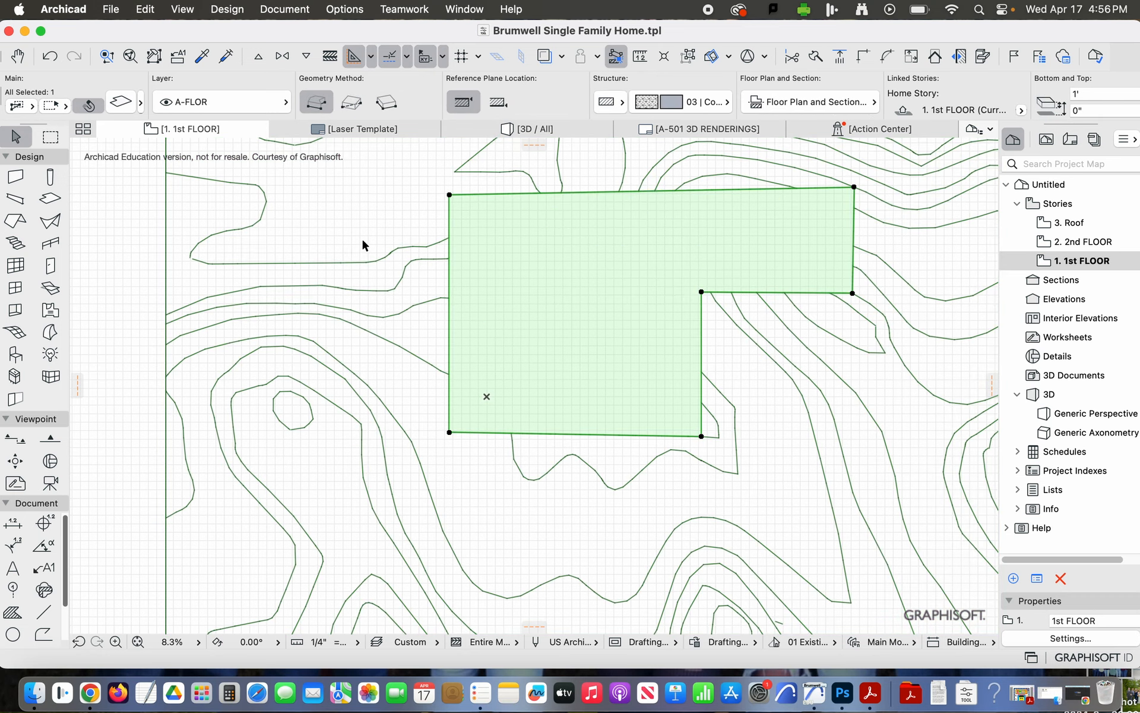
pyautogui.click(101, 242)
pyautogui.scroll(-5, 529, 382)
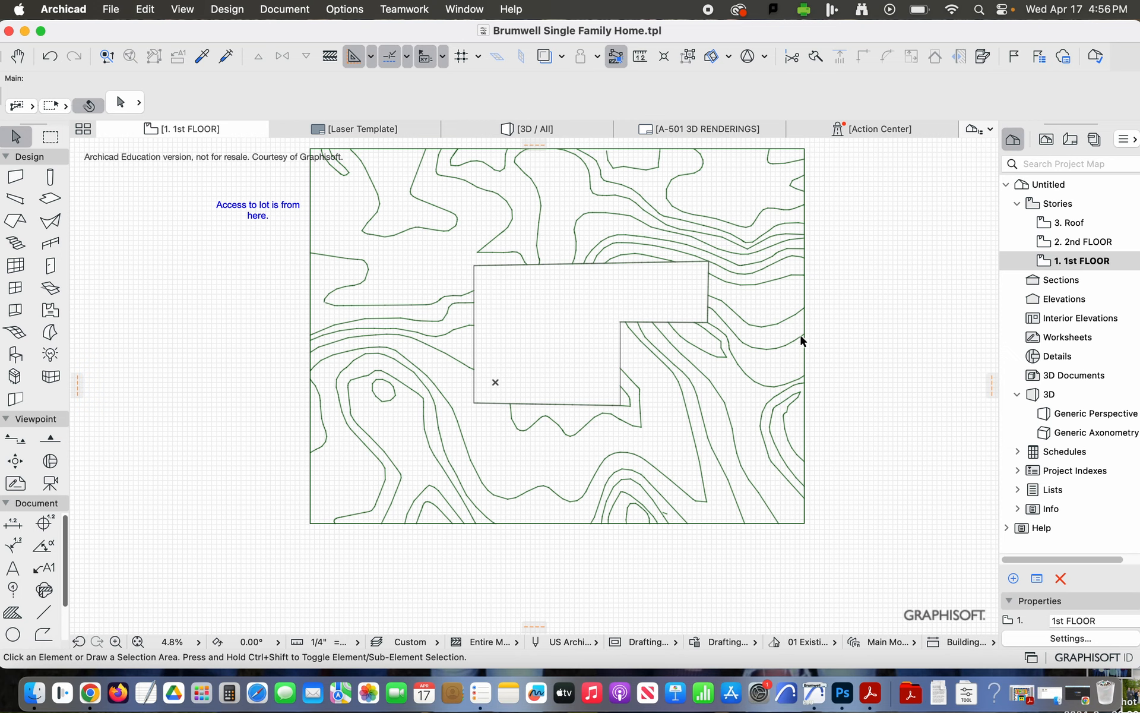
pyautogui.scroll(3, 579, 273)
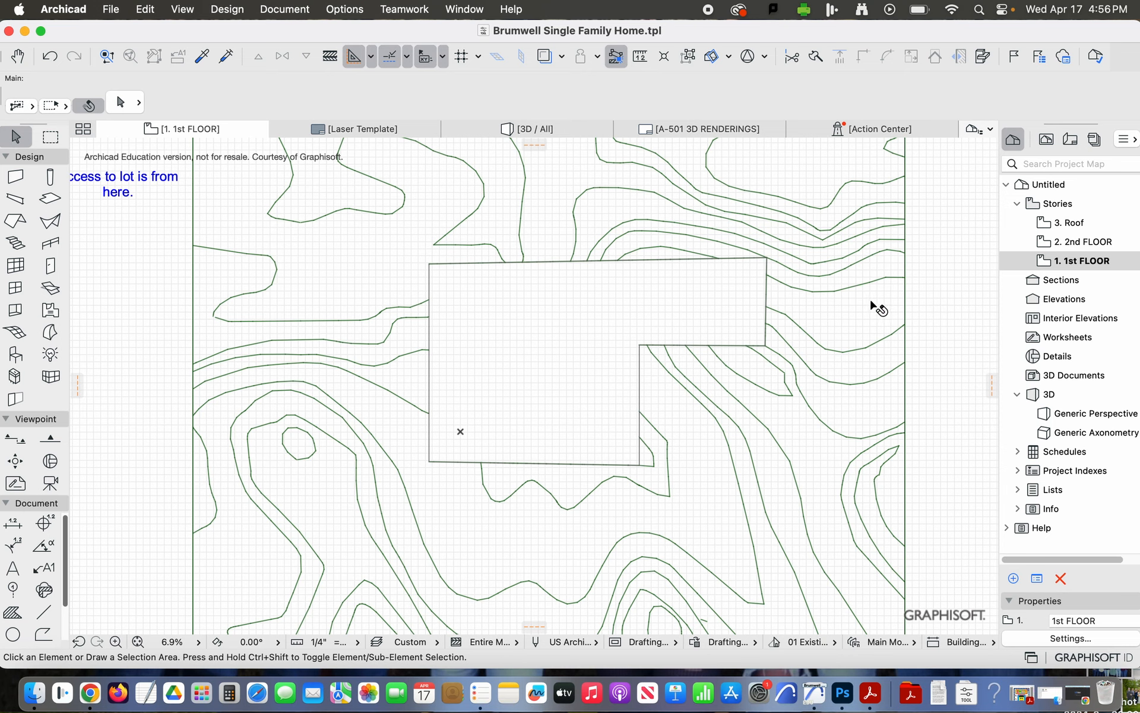
# Step: Measure the slab's sides corner by corner with the Measure tool, starting from its upper-left corner
pyautogui.click(641, 57)
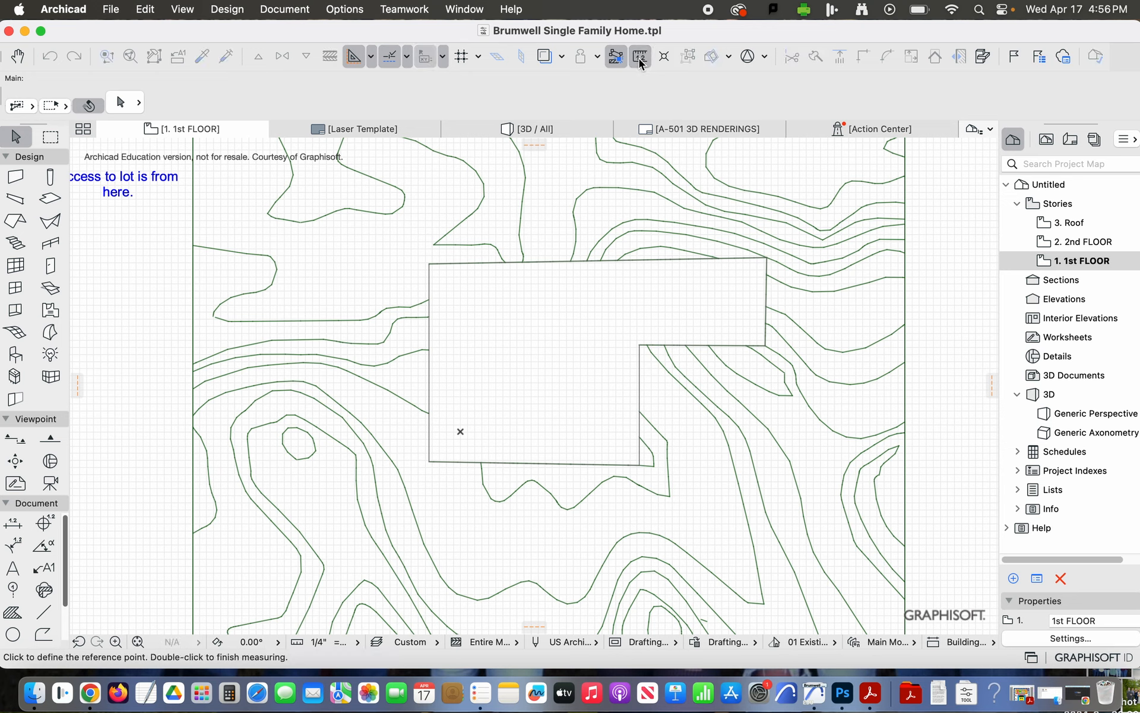
pyautogui.click(429, 263)
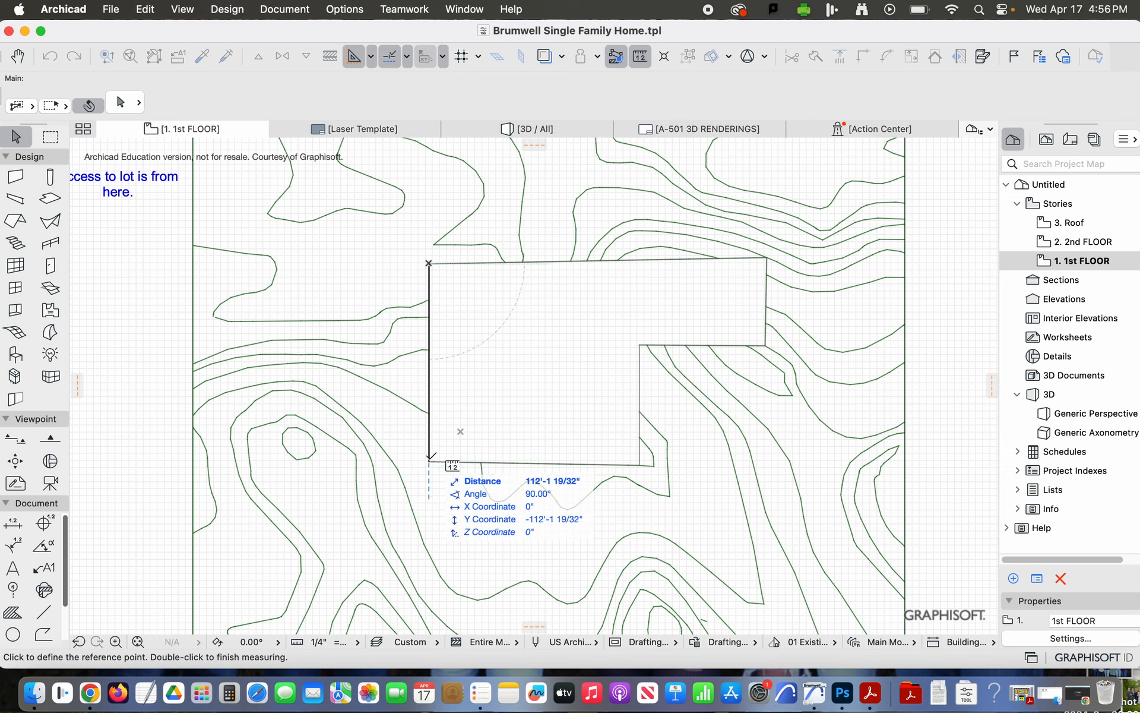
pyautogui.click(429, 460)
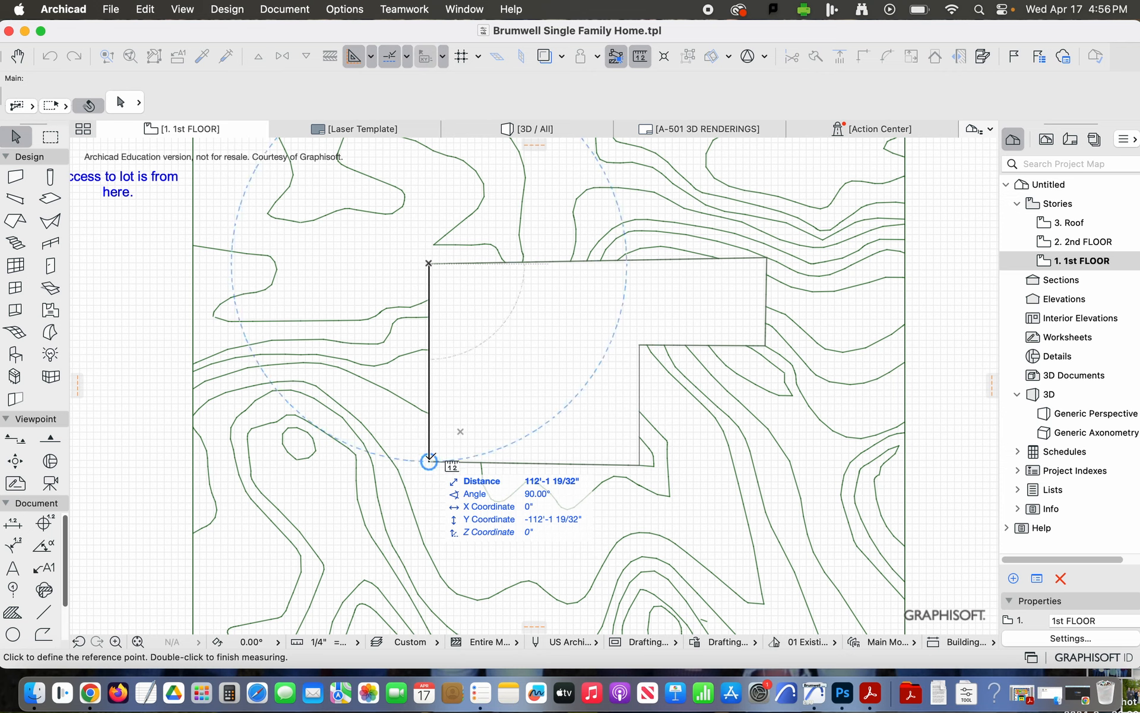
pyautogui.click(428, 460)
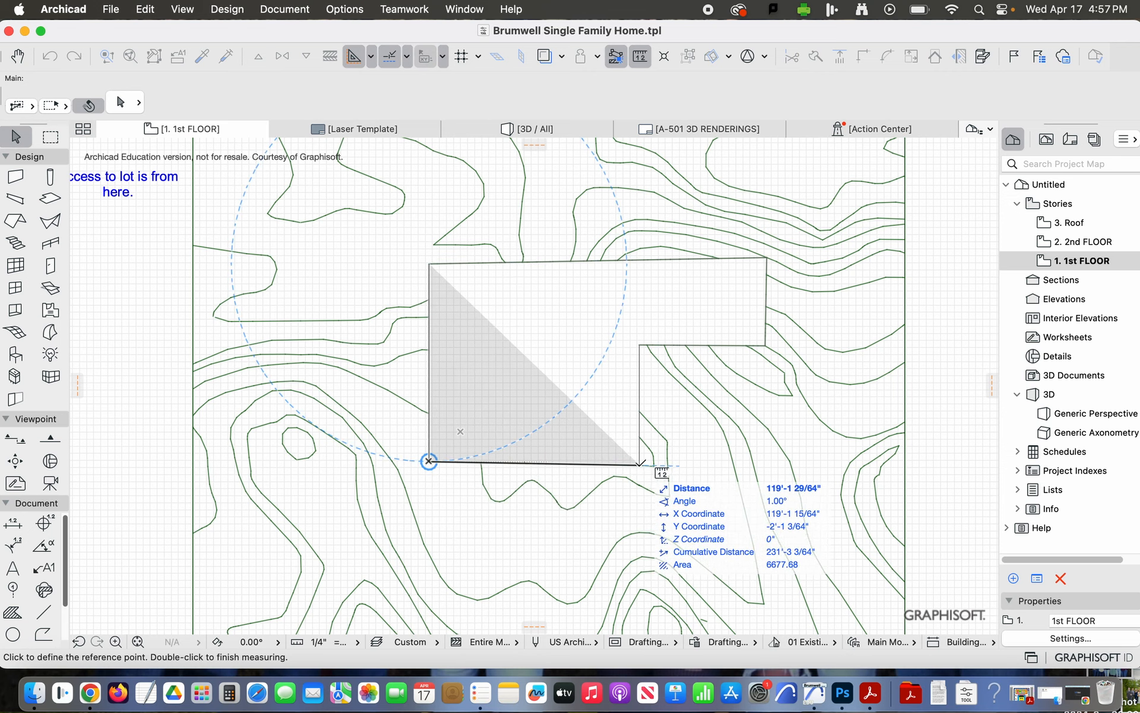
pyautogui.click(639, 464)
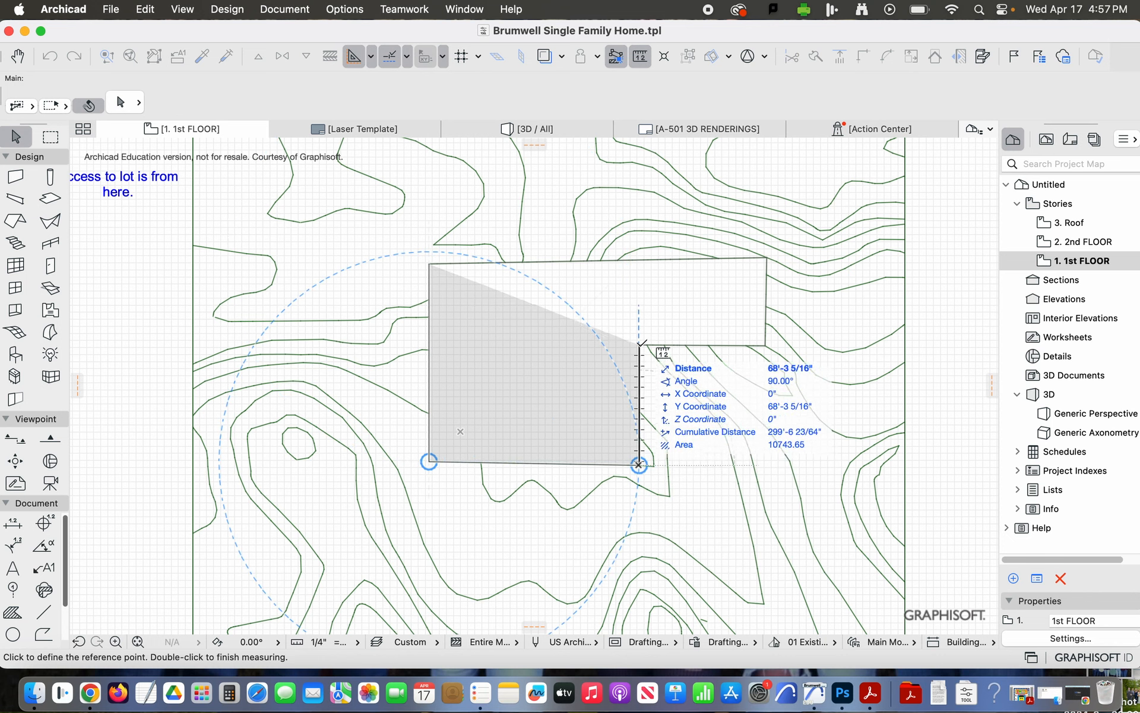
pyautogui.click(640, 343)
pyautogui.click(639, 343)
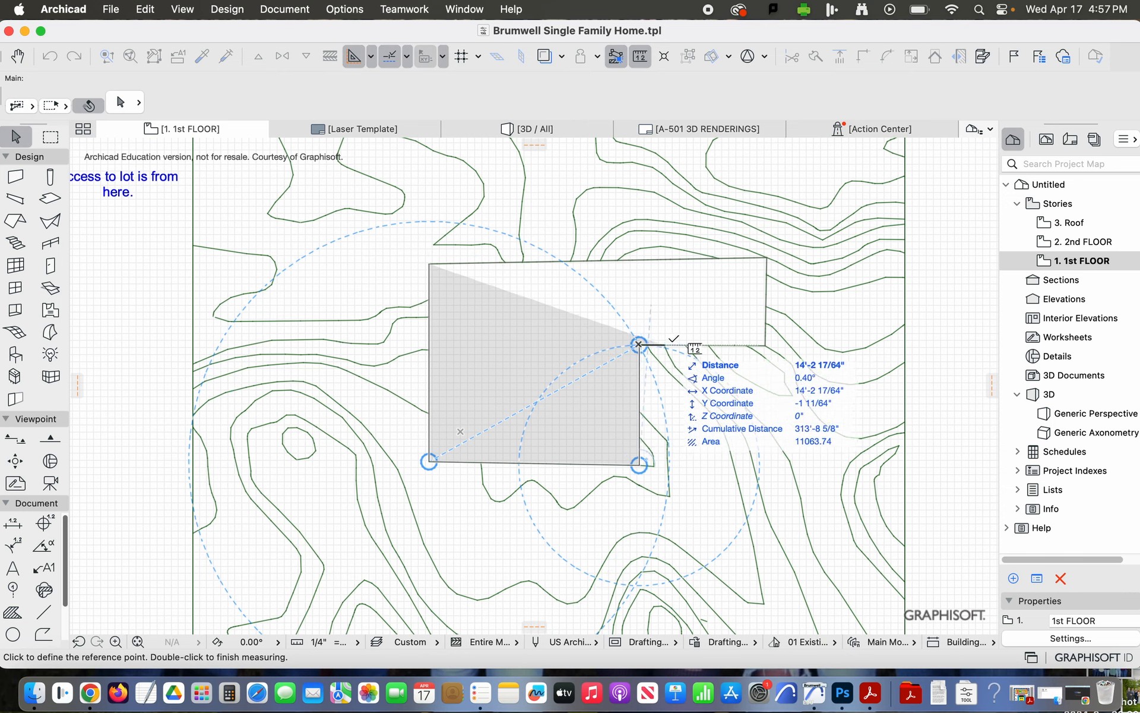
pyautogui.click(764, 344)
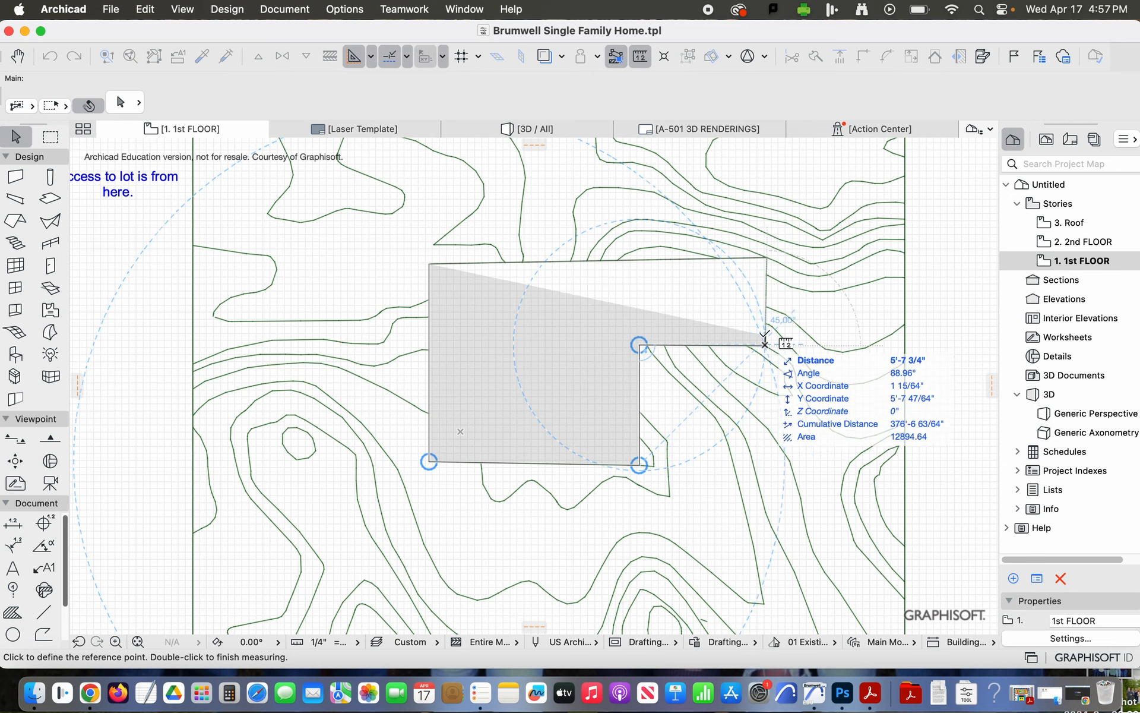
pyautogui.click(766, 257)
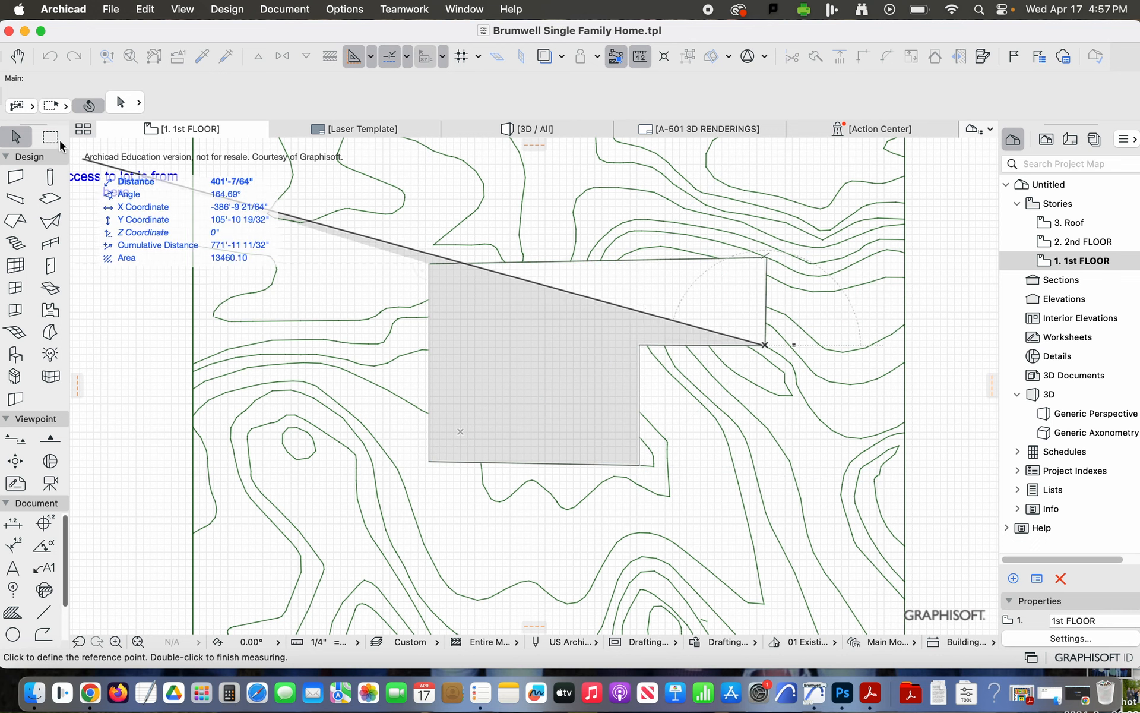
pyautogui.press('Escape')
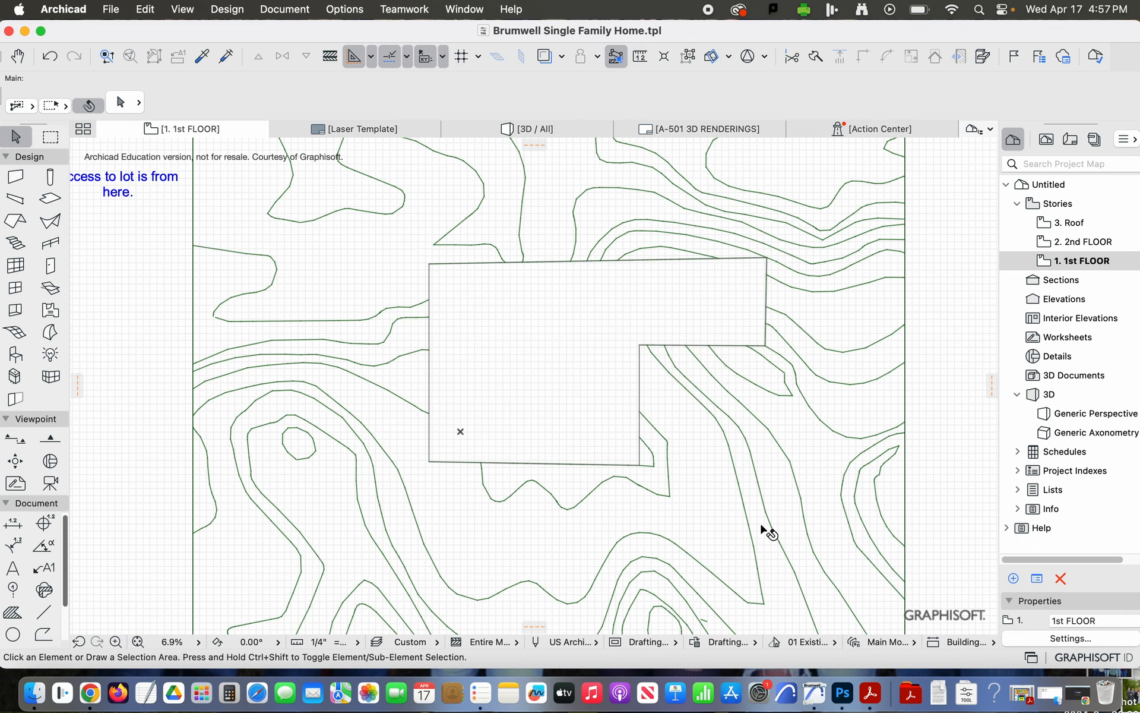
# Step: Save the project and view the whole lot on the 1st FLOOR plan
pyautogui.click(119, 9)
pyautogui.click(135, 118)
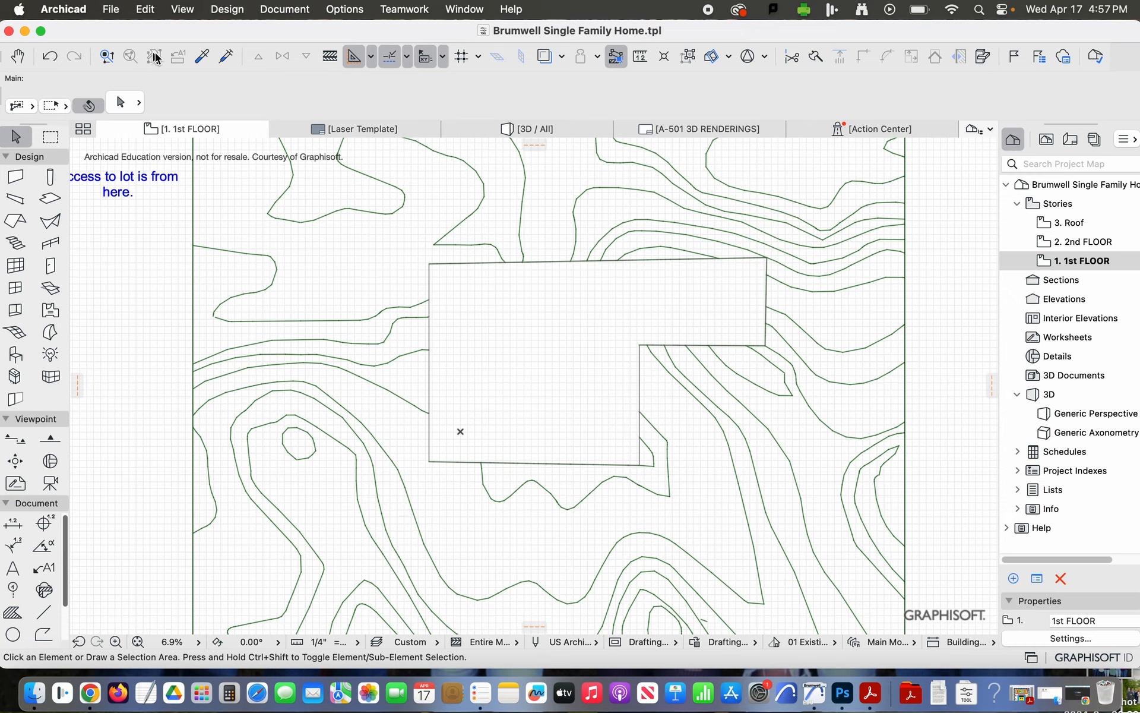
pyautogui.scroll(3, 566, 284)
pyautogui.scroll(-6, 569, 286)
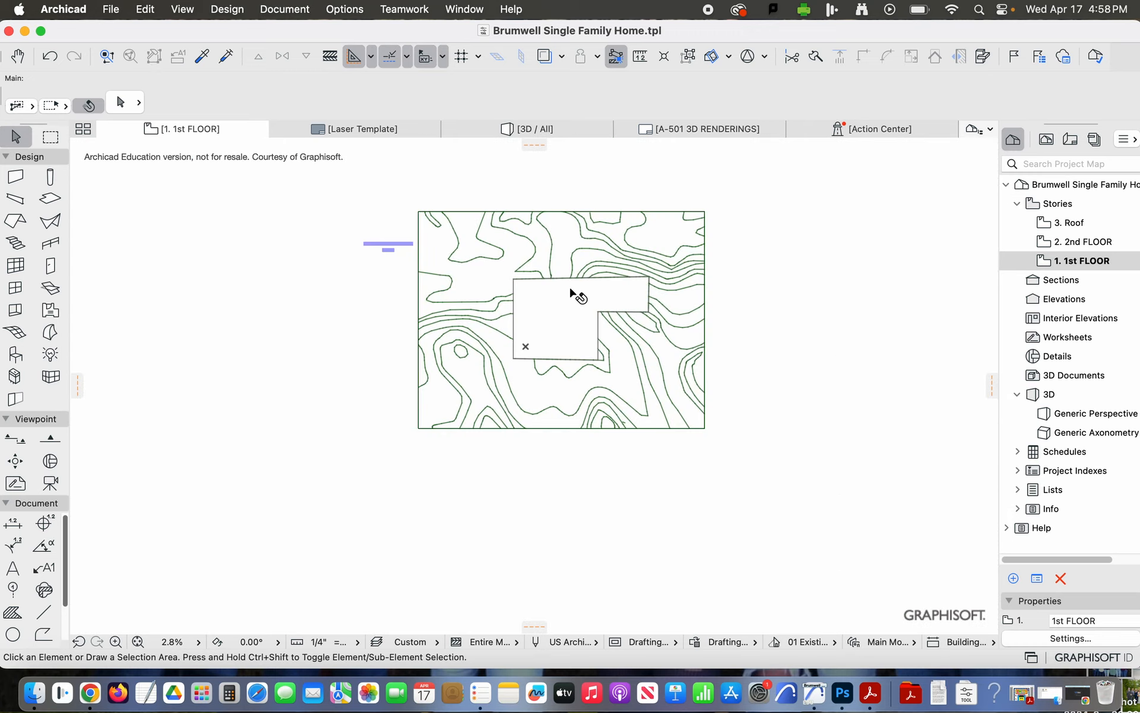
# Step: Open the A-101 1st FLOOR PLAN layout from the layout book and switch the navigator back to the project map
pyautogui.scroll(2, 576, 240)
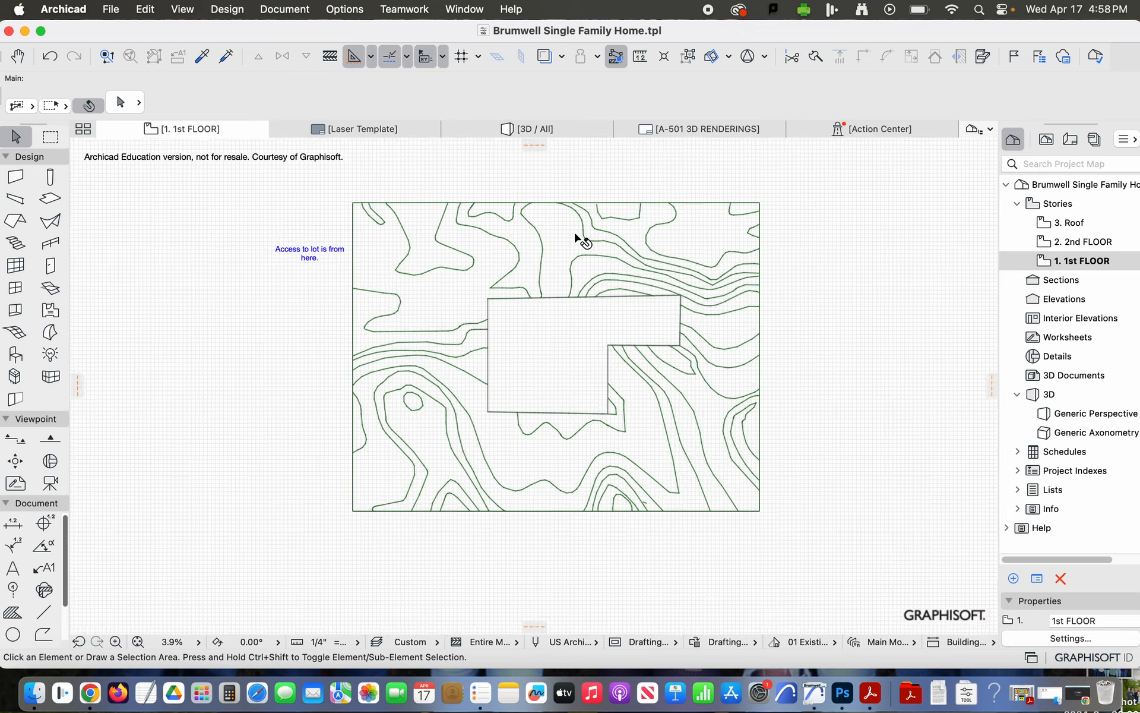
pyautogui.scroll(1, 576, 239)
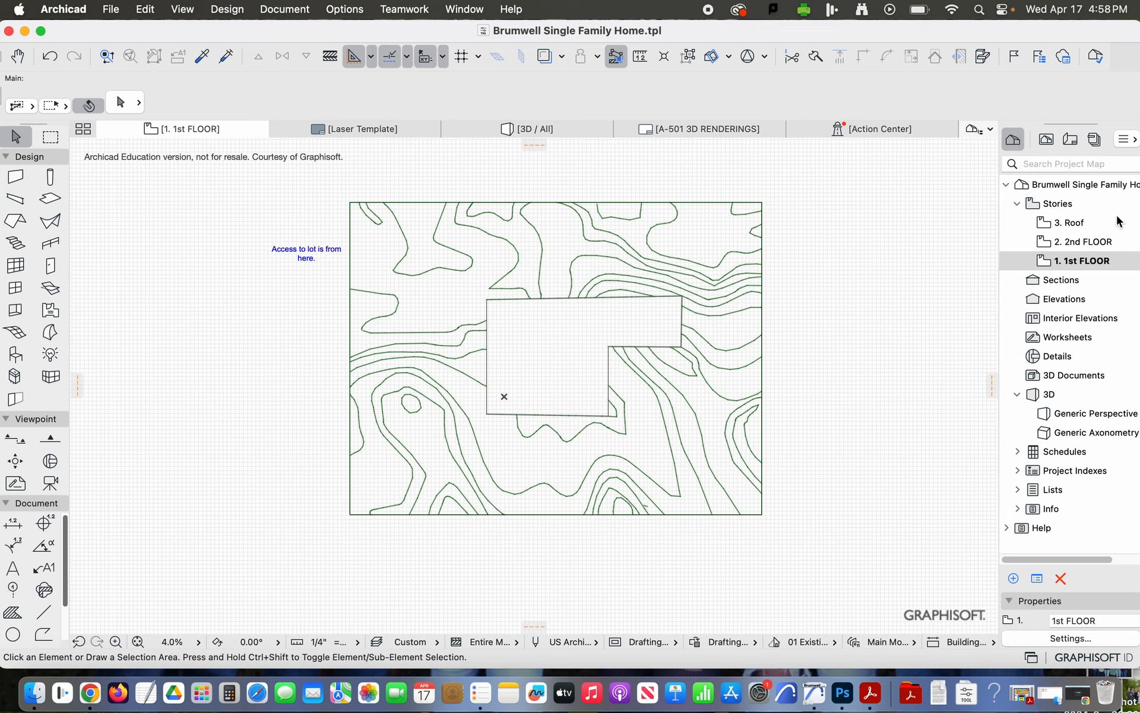
pyautogui.click(1077, 144)
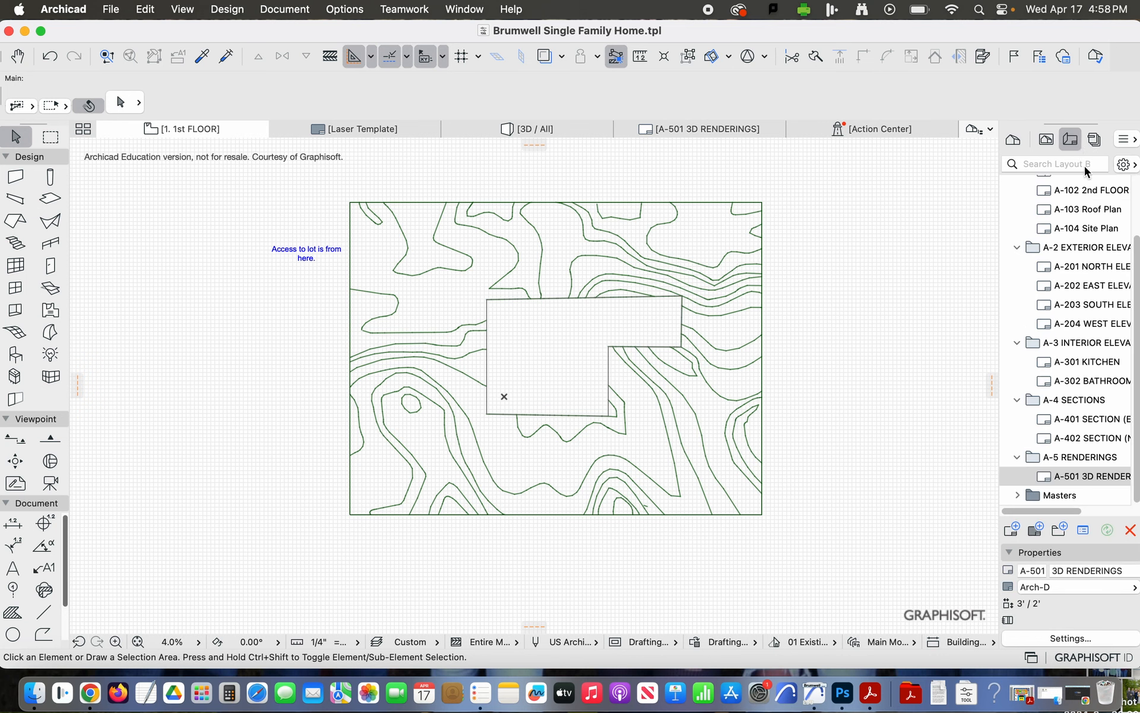
pyautogui.scroll(3, 1096, 251)
pyautogui.click(1093, 243)
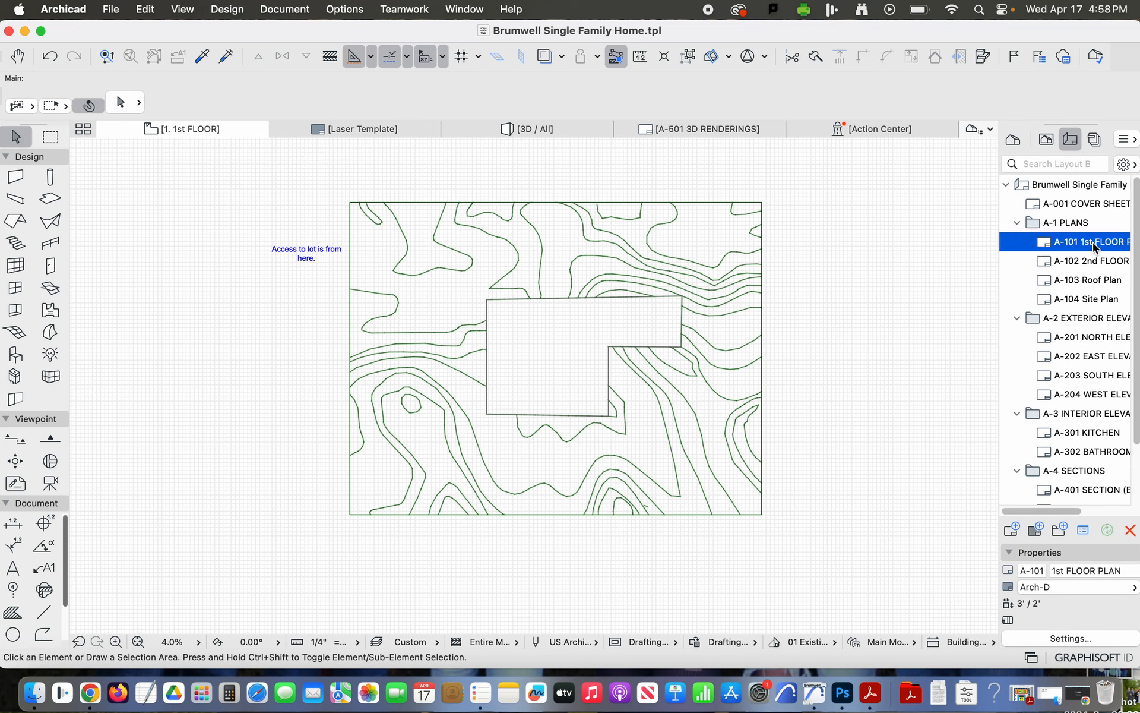
pyautogui.doubleClick(1095, 243)
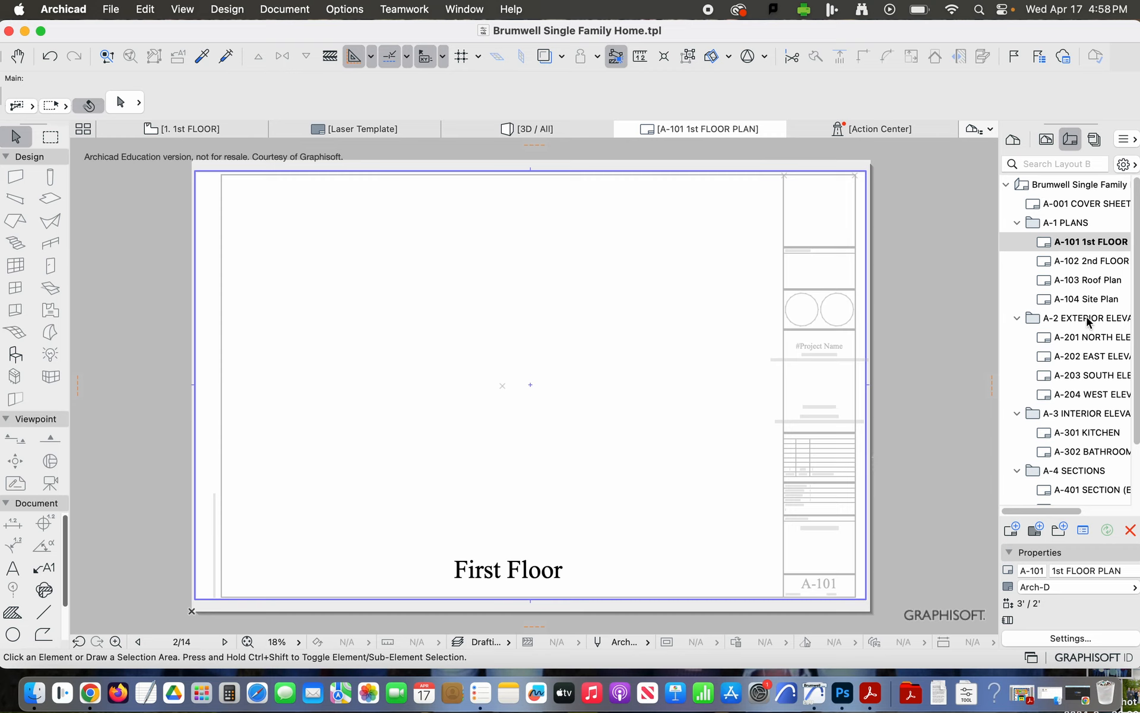
pyautogui.click(1011, 145)
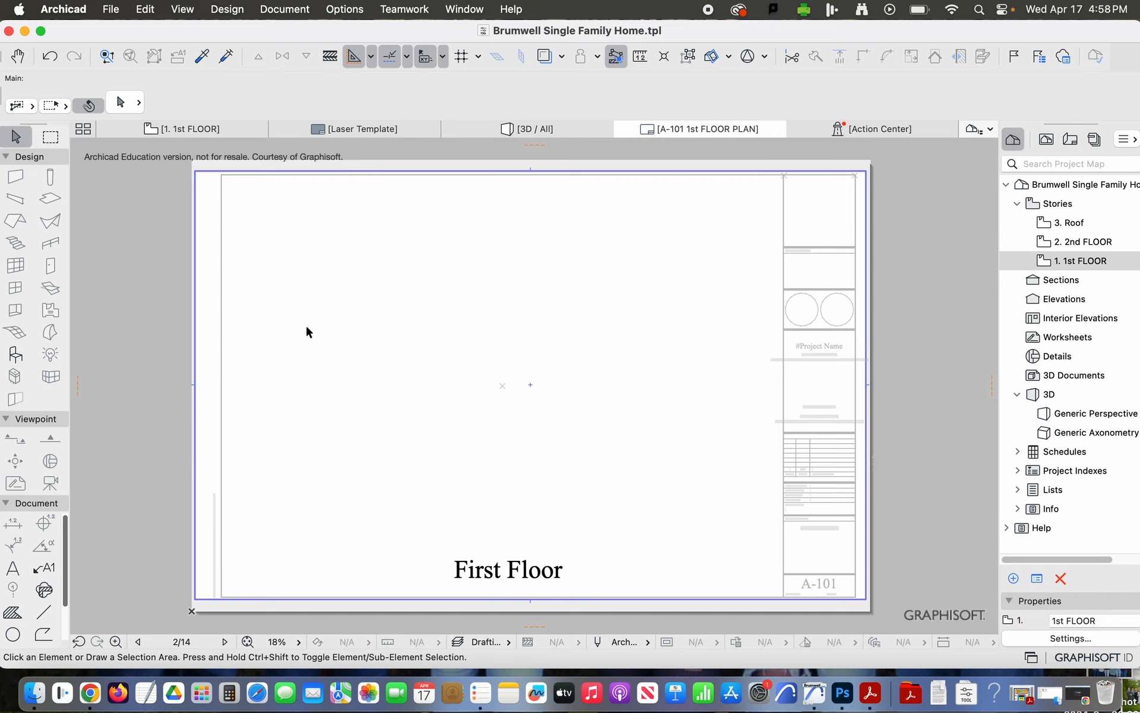